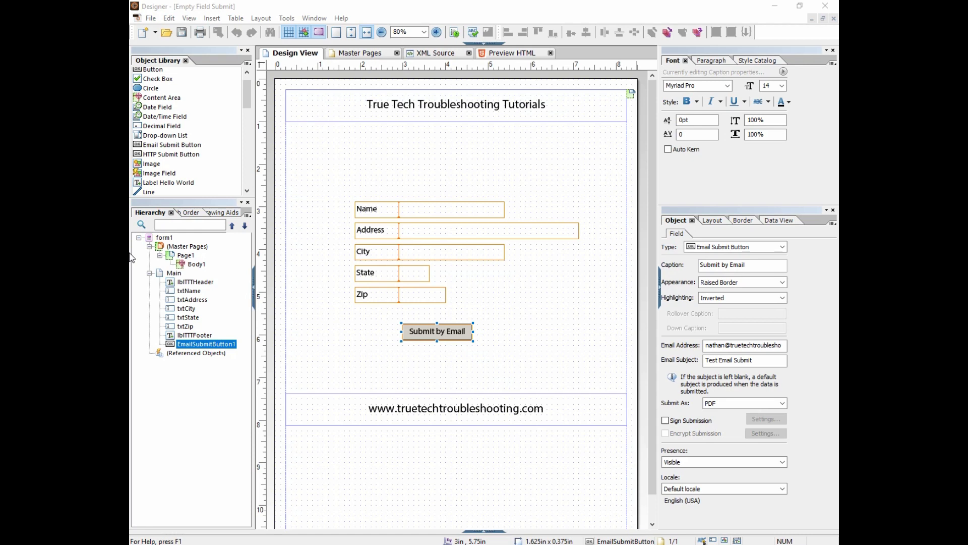
Select the Name field, then the old Submit by Email button below Zip
left_click(422, 206)
left_click(425, 327)
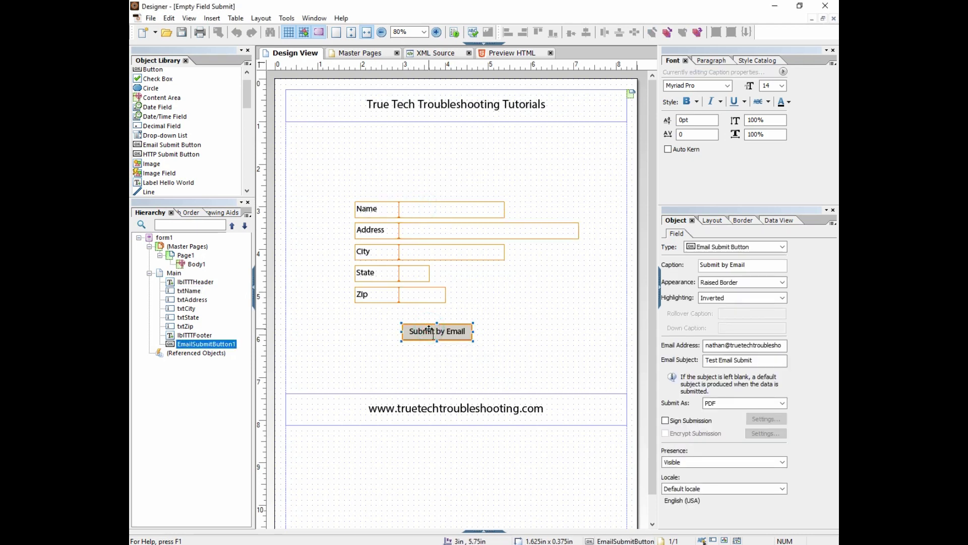
Replace the old button with a new Email Submit Button below Zip, captioned at 14 pt
key("Delete")
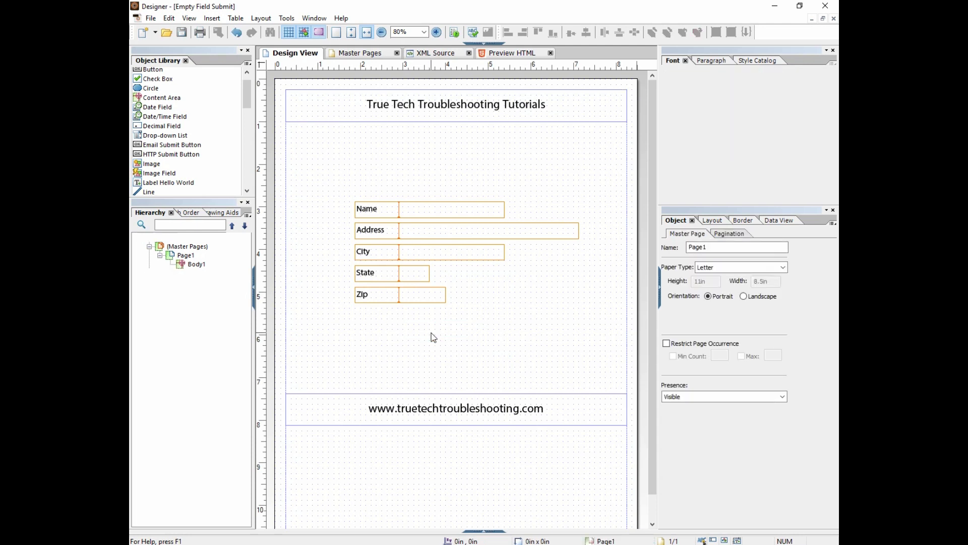
left_click_drag(165, 146, 452, 327)
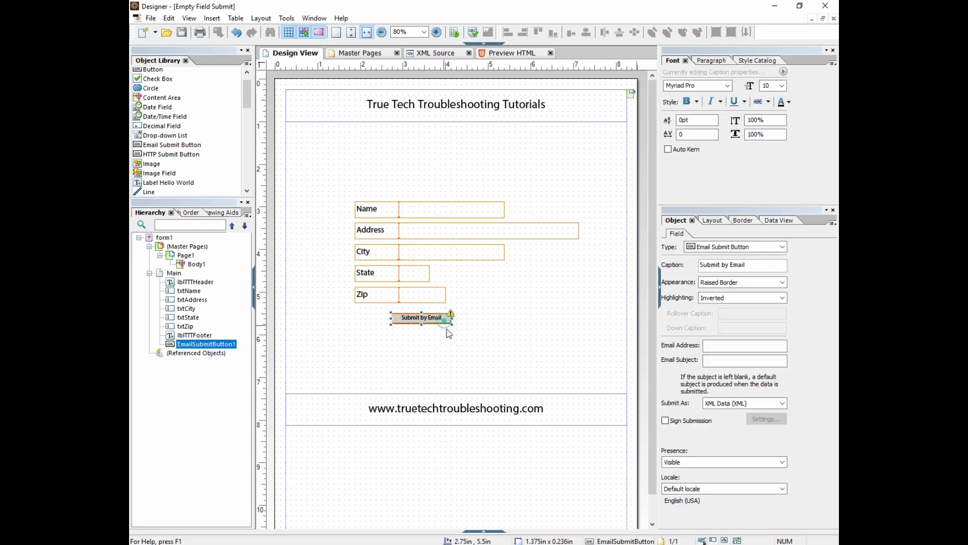
left_click(782, 86)
left_click(770, 152)
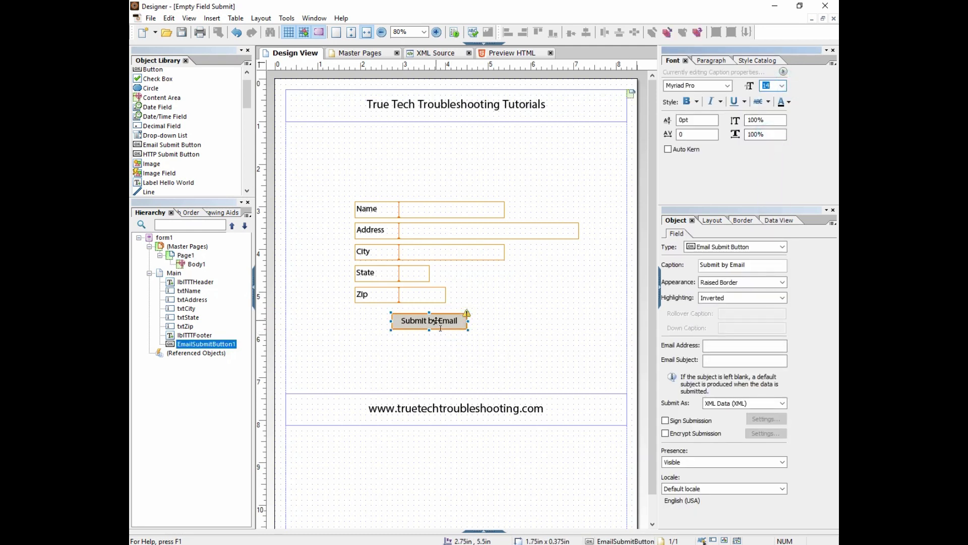
left_click_drag(447, 323, 457, 328)
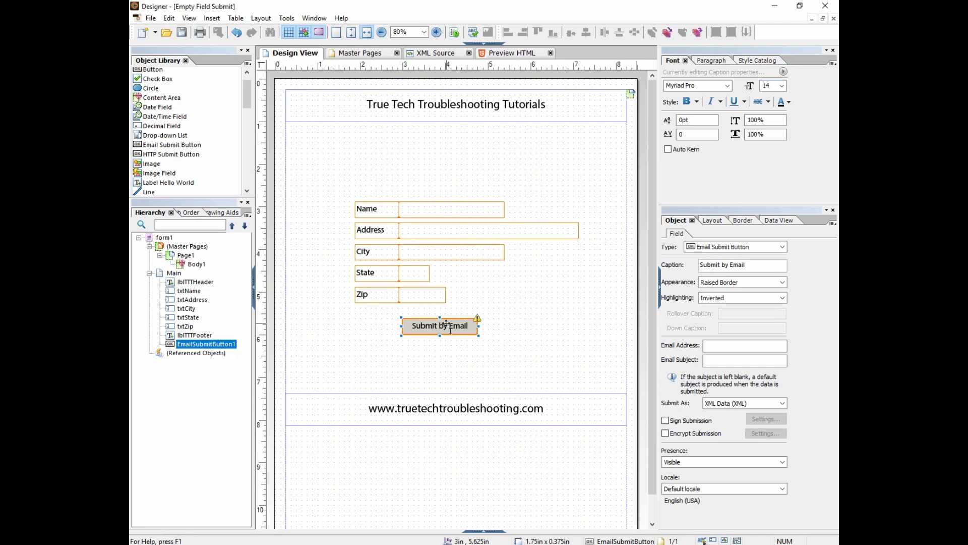
Centre the new button horizontally on the page
left_click(261, 18)
left_click(274, 31)
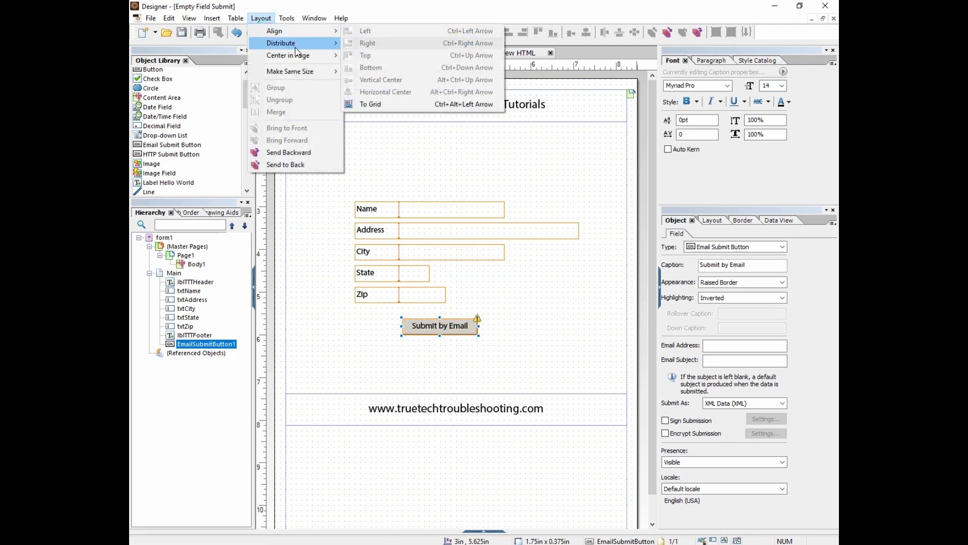
mouse_move(292, 56)
left_click(362, 56)
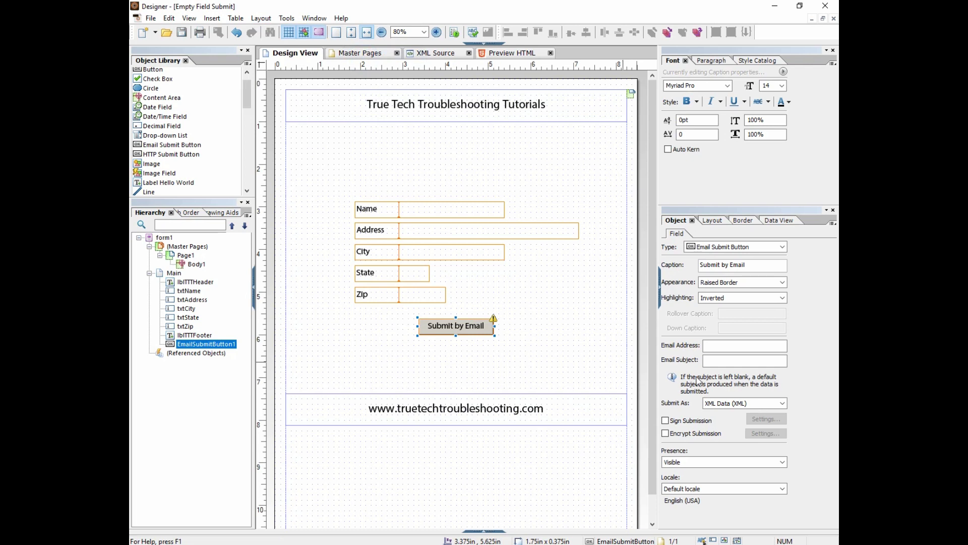
Enter the recipient e-mail address, then move on to the Email Subject field for 'Test Email'
left_click(724, 346)
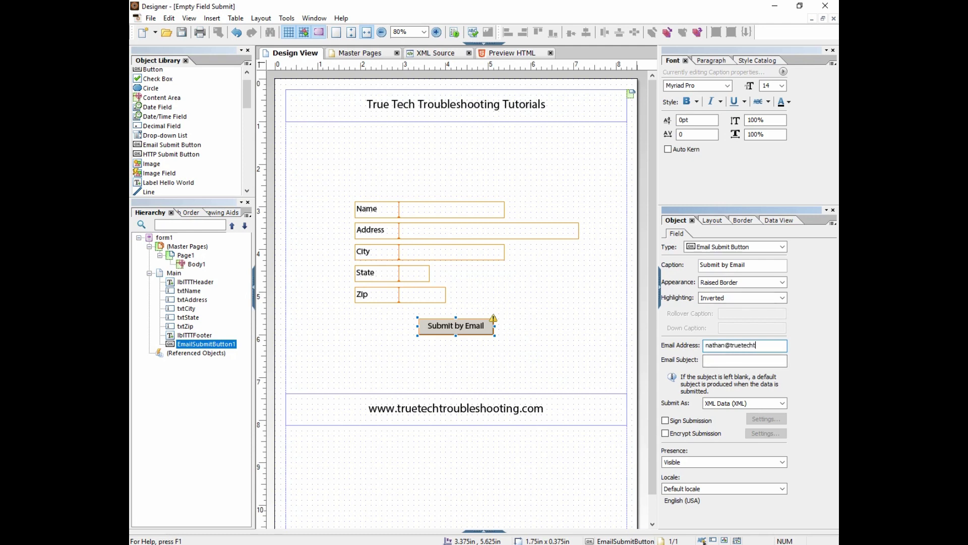
left_click(720, 358)
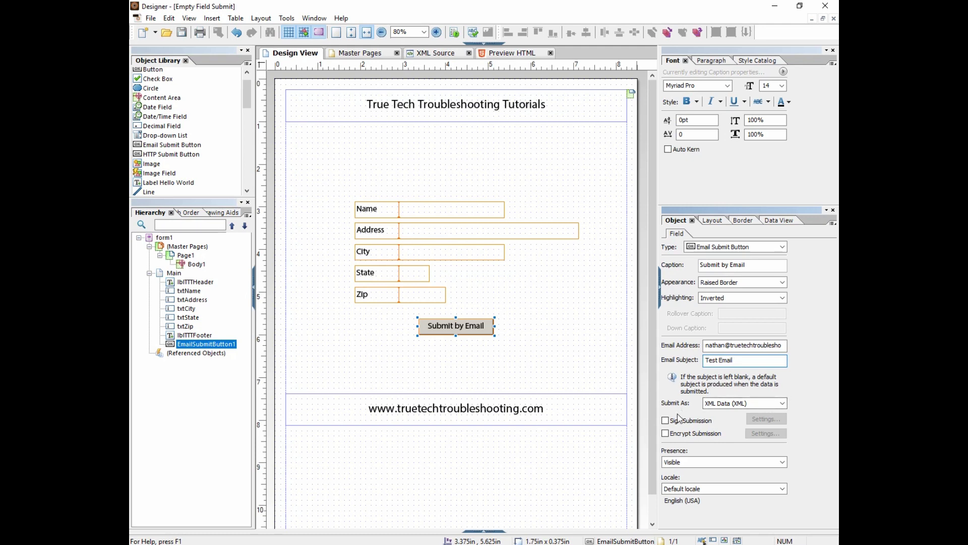
Set Submit As to PDF, check the Sign Submission settings, and leave signing unchecked
left_click(748, 403)
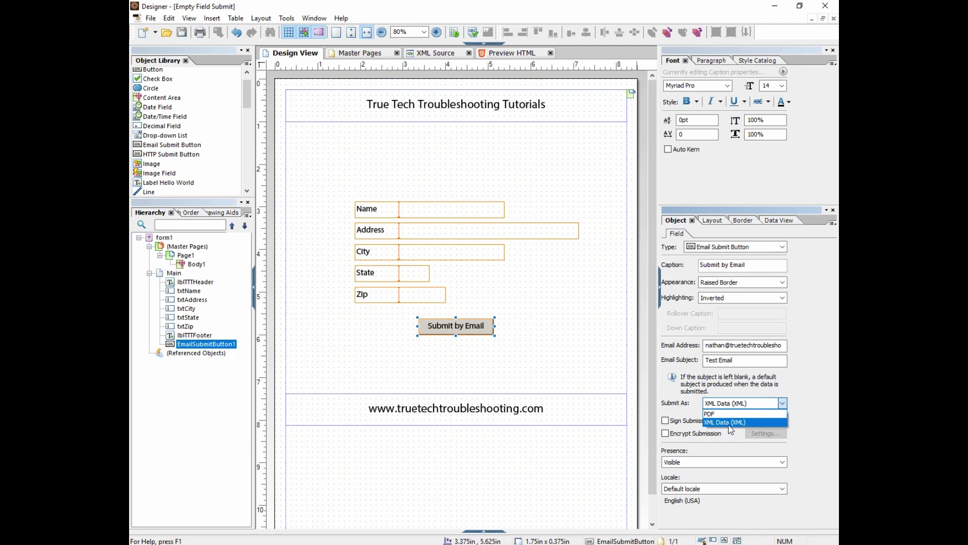
left_click(719, 414)
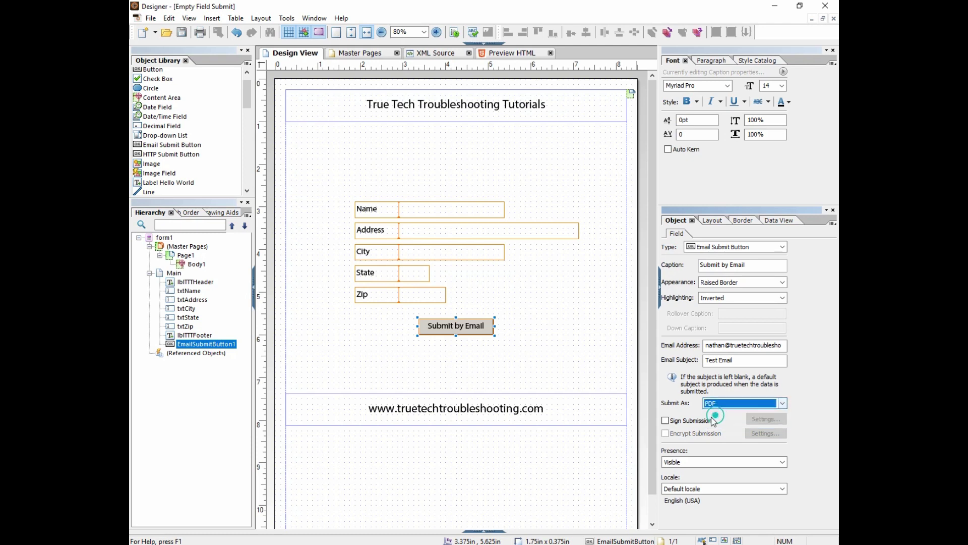
left_click(665, 421)
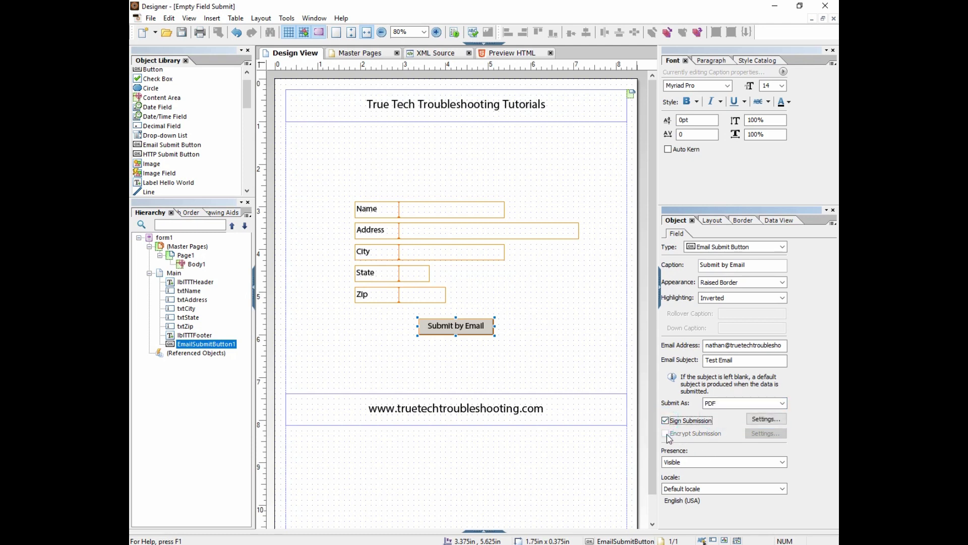
left_click(766, 420)
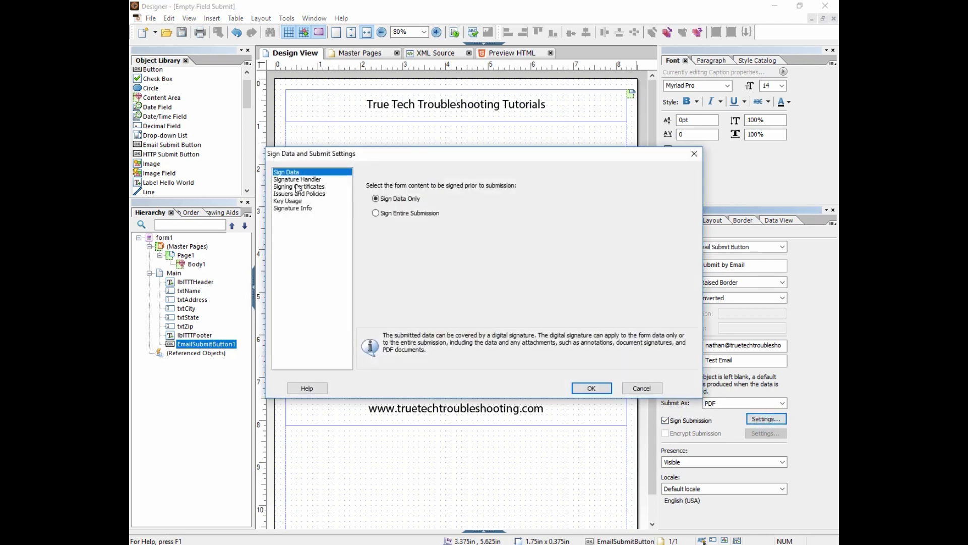
left_click(641, 388)
left_click(666, 420)
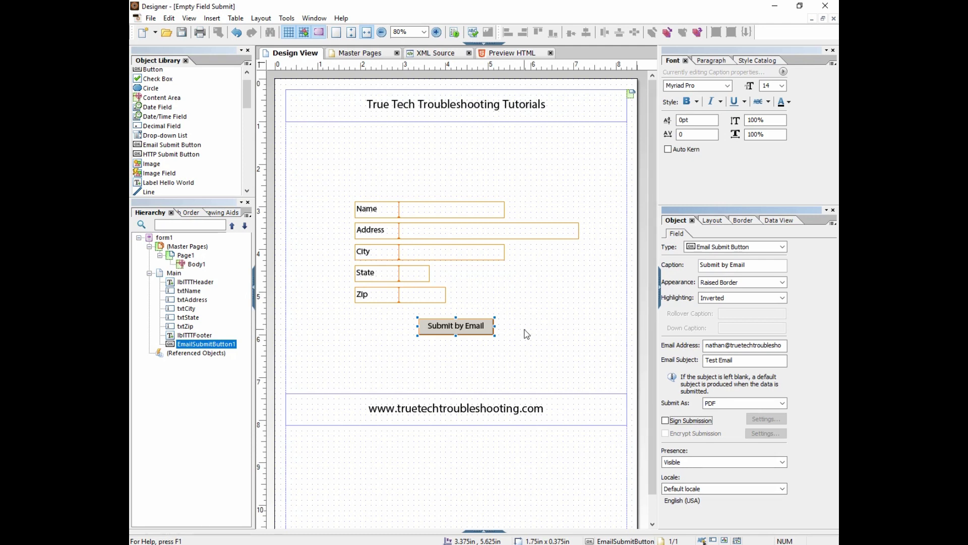
Review the Name, Address, City, State and Zip fields and the button's 'Test Email' subject, then save
left_click(423, 210)
left_click(428, 229)
left_click(427, 252)
left_click(413, 273)
left_click(411, 296)
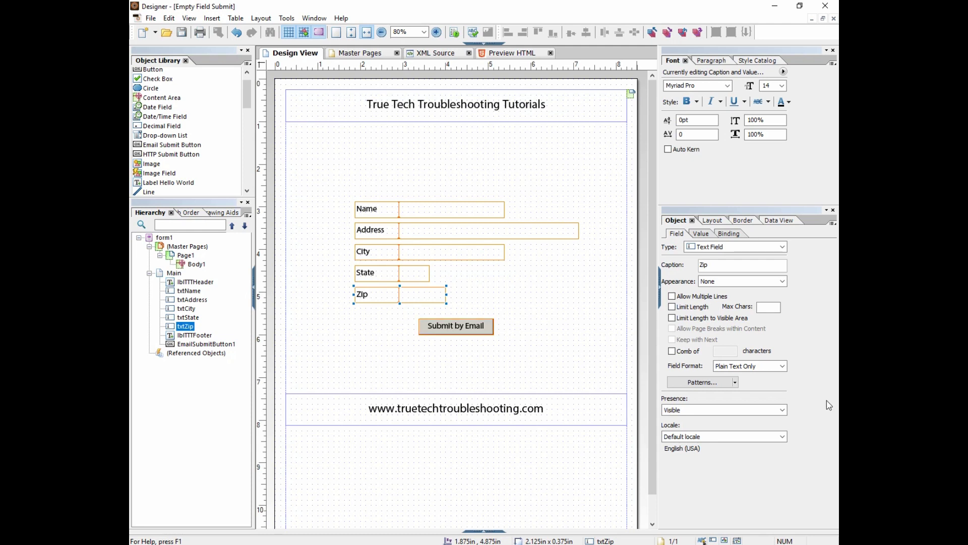
left_click(451, 330)
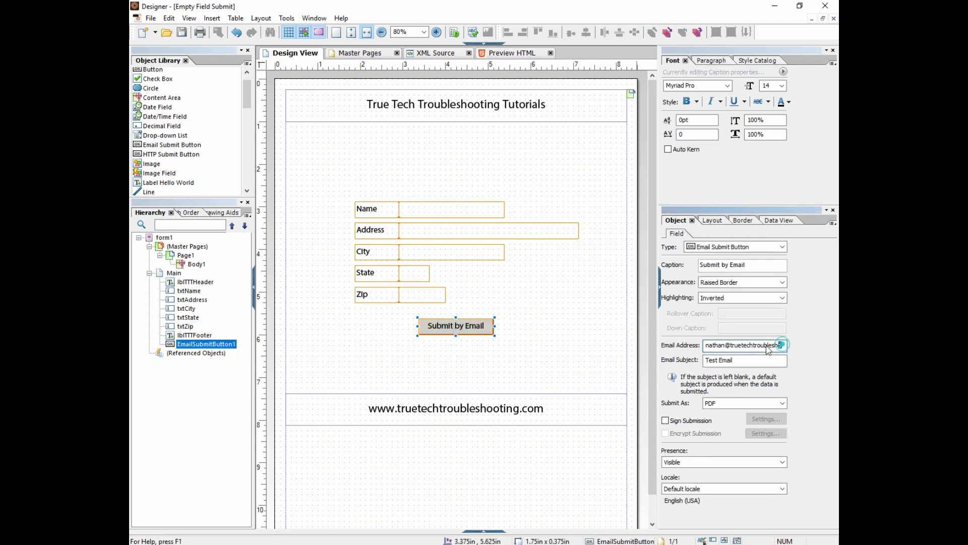
triple_click(737, 361)
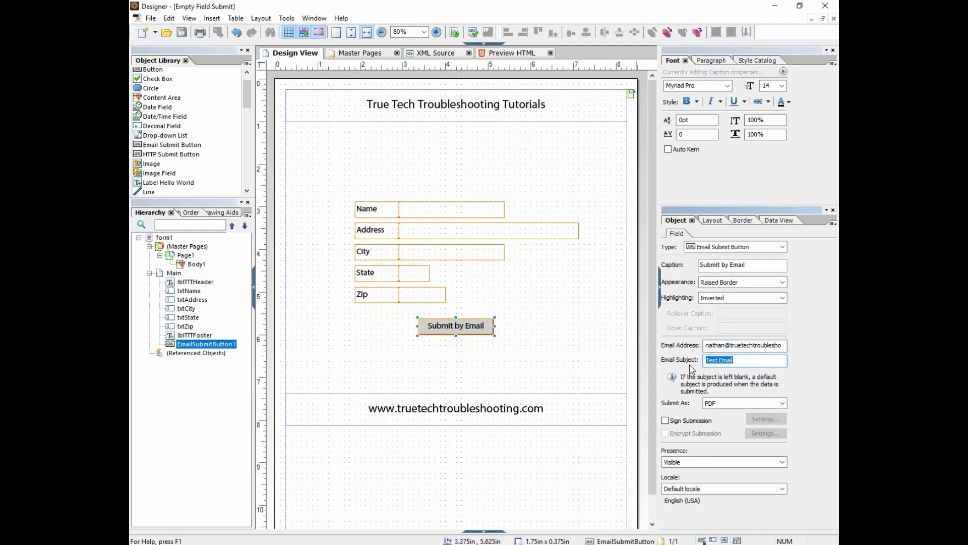
left_click(182, 32)
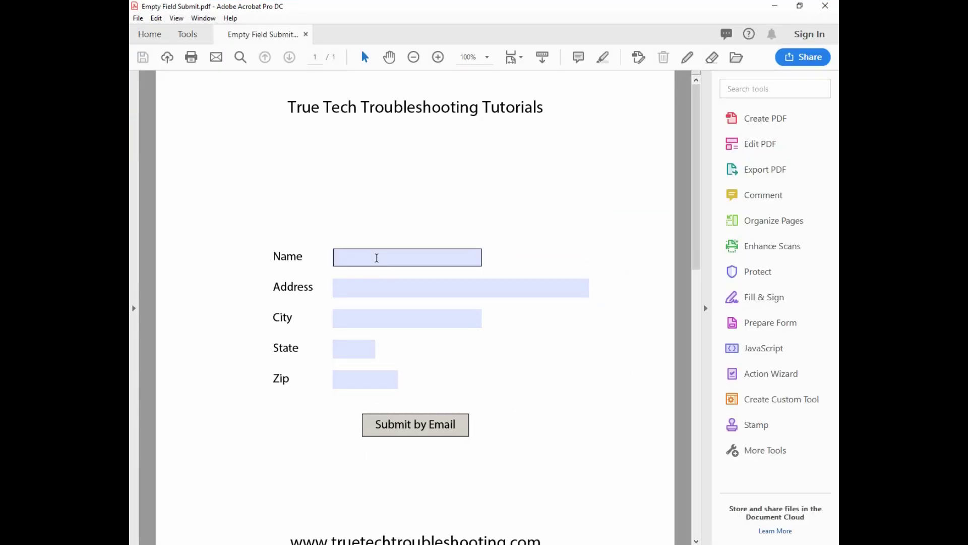
Enter a sample name in the Name field and street number 1000 in Address
left_click(376, 256)
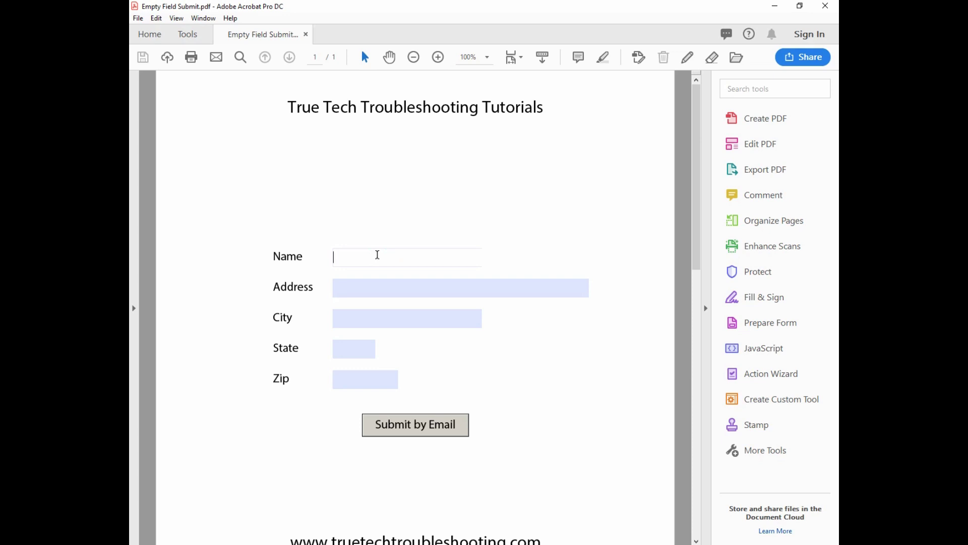
type("Ben Dover")
key("Tab")
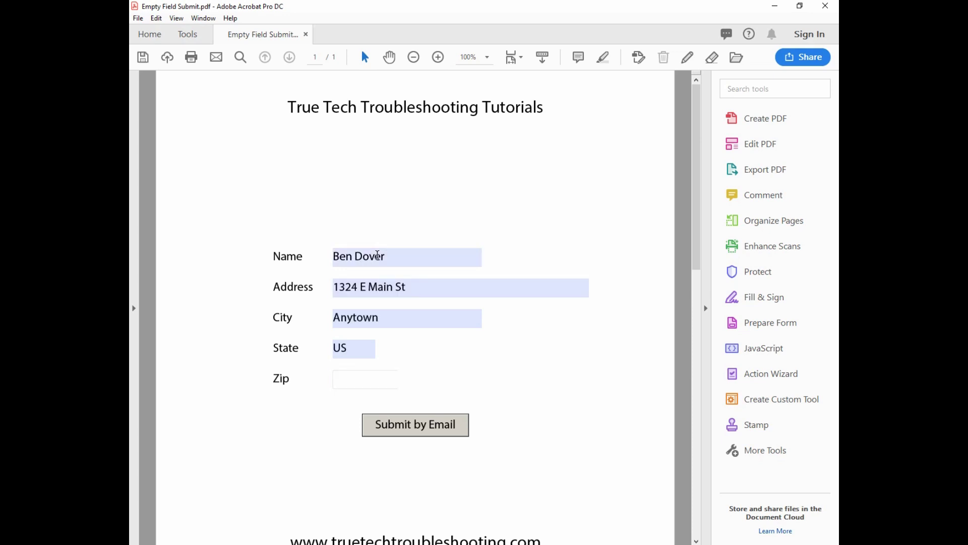
type("10001")
left_click_drag(691, 119, 696, 137)
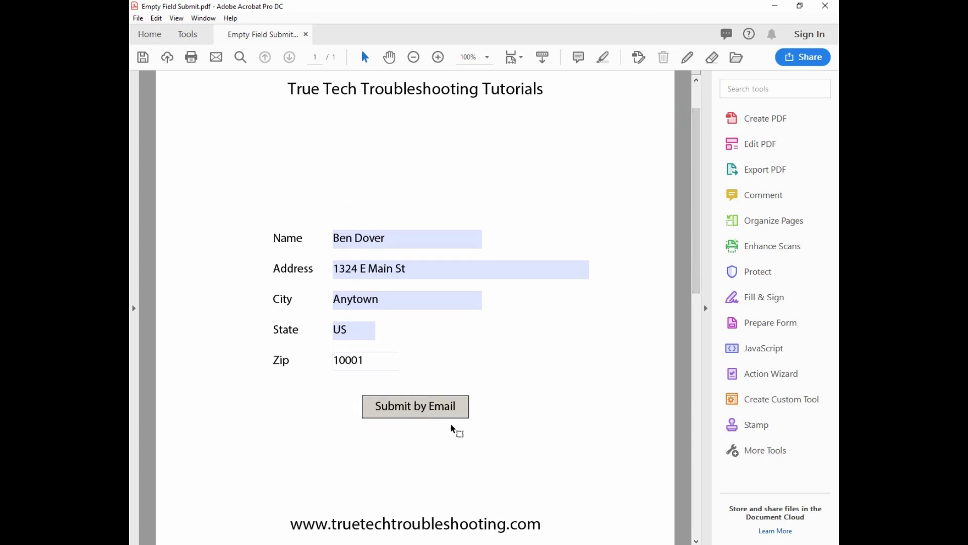
Submit the filled form by e-mail and reposition the new Outlook message window
left_click(405, 411)
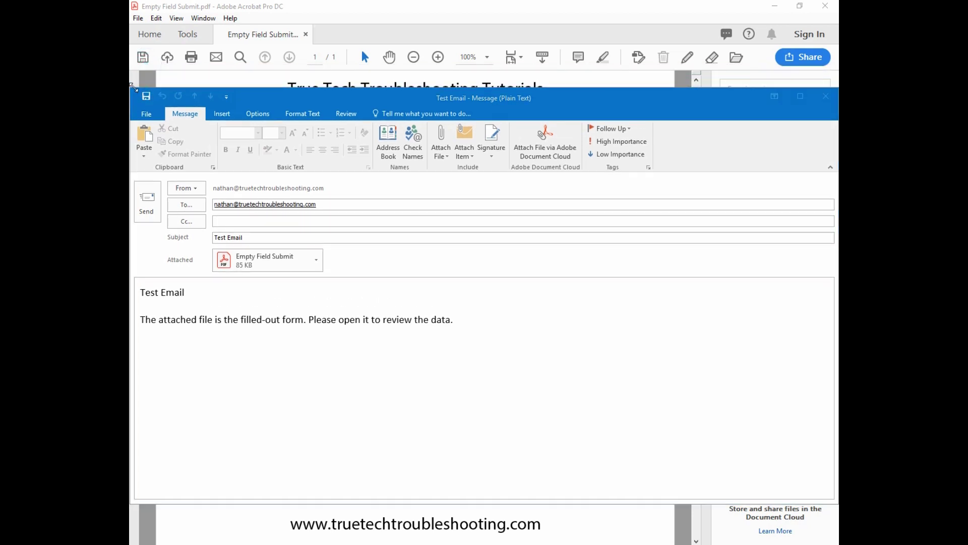
left_click_drag(131, 92, 273, 92)
left_click_drag(428, 103, 337, 70)
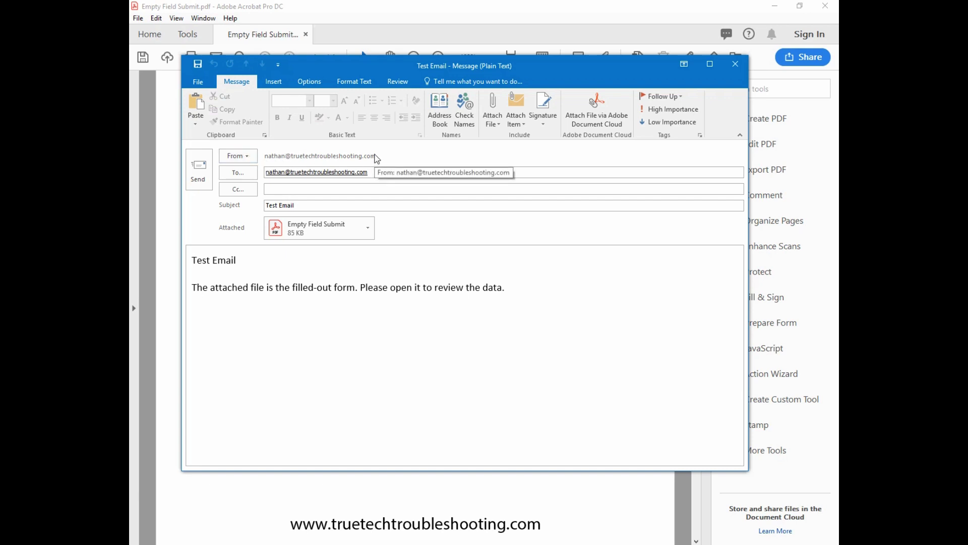
Review the recipient, 'Test Email' subject and body text, then send the message
left_click_drag(371, 172, 248, 176)
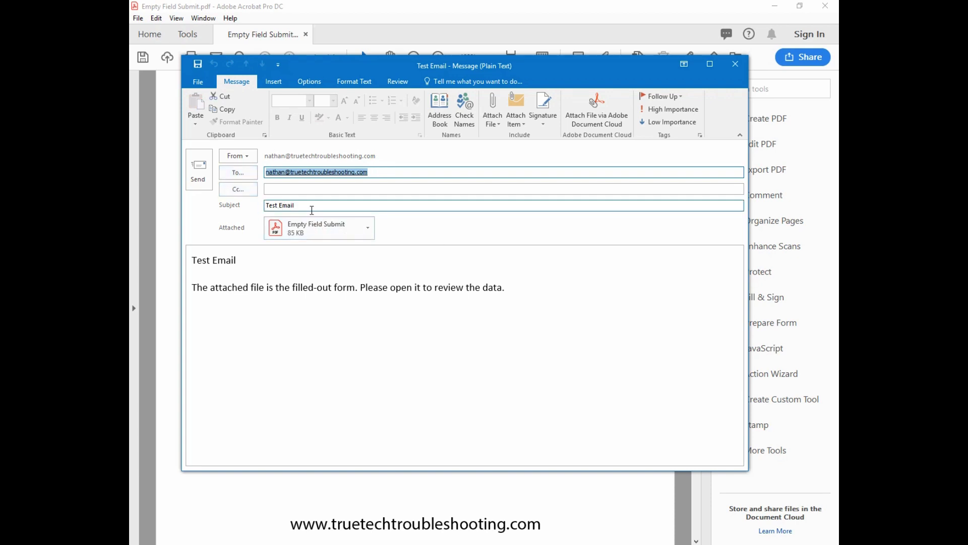
triple_click(310, 210)
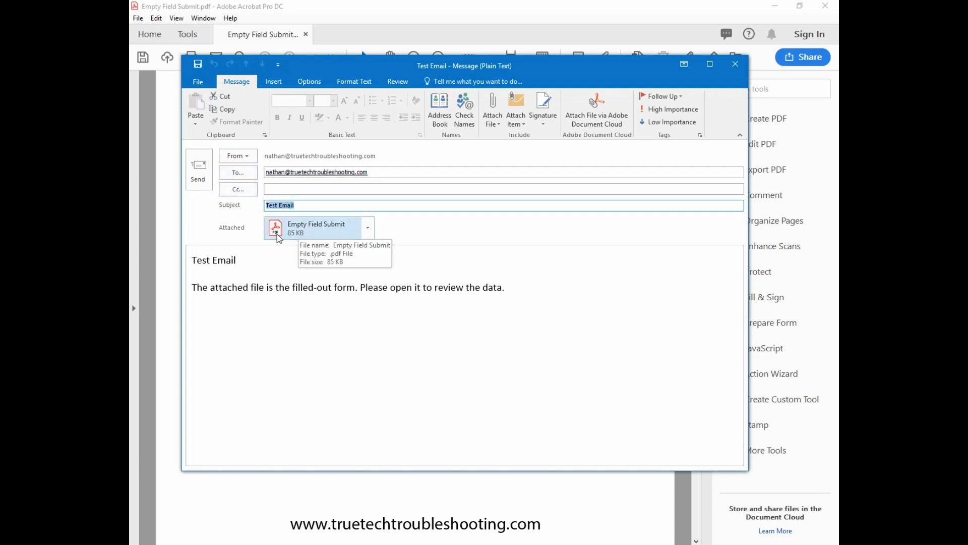
left_click(253, 284)
key("ctrl+a")
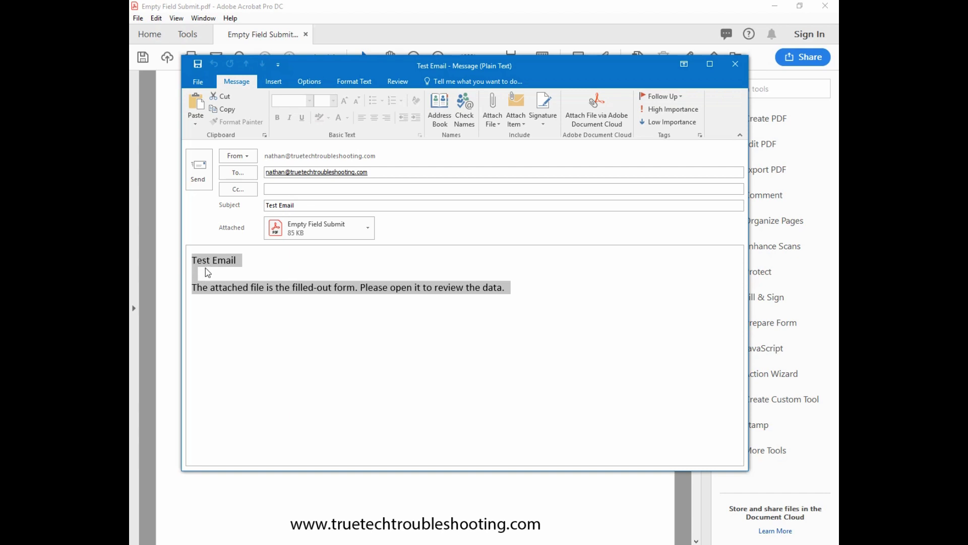
left_click(207, 273)
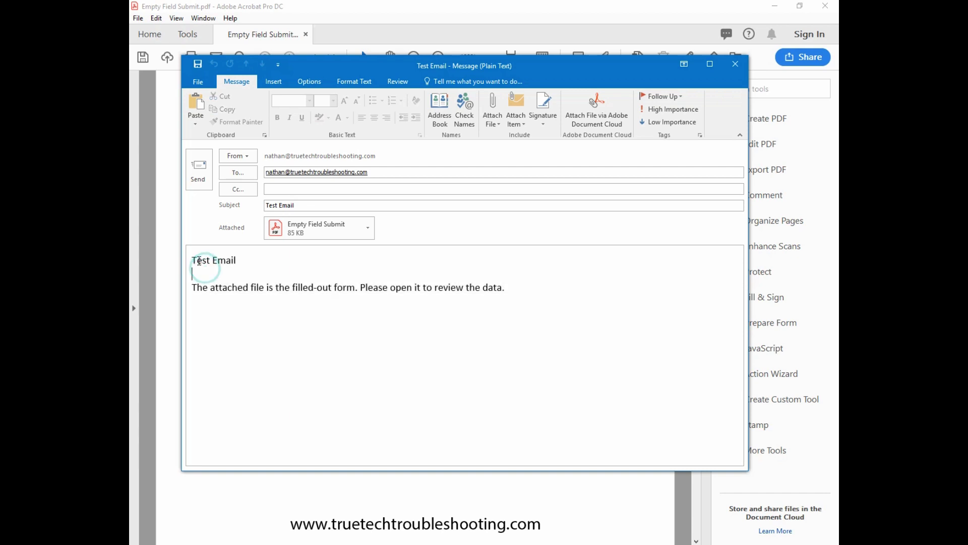
left_click(200, 171)
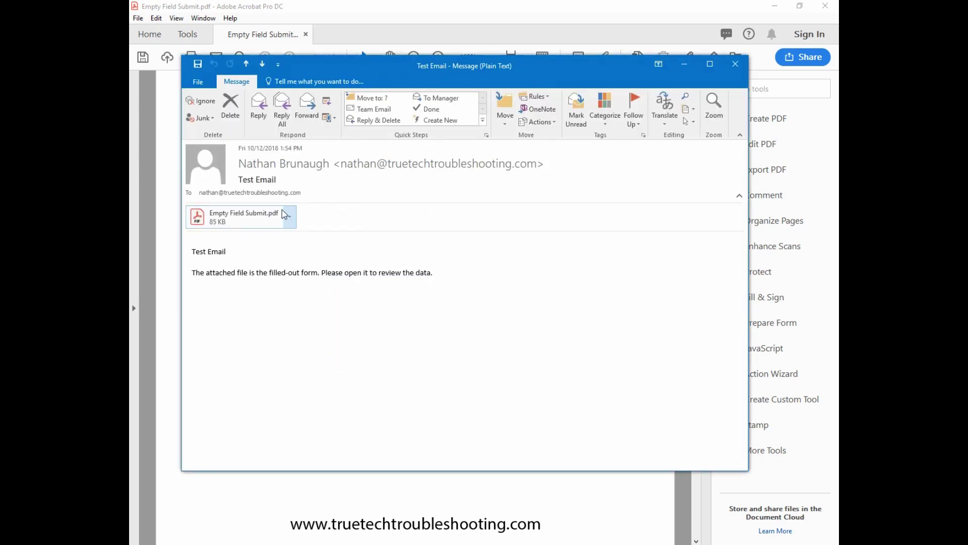
Open the received Empty Field Submit.pdf attachment and scroll through it
double_click(256, 222)
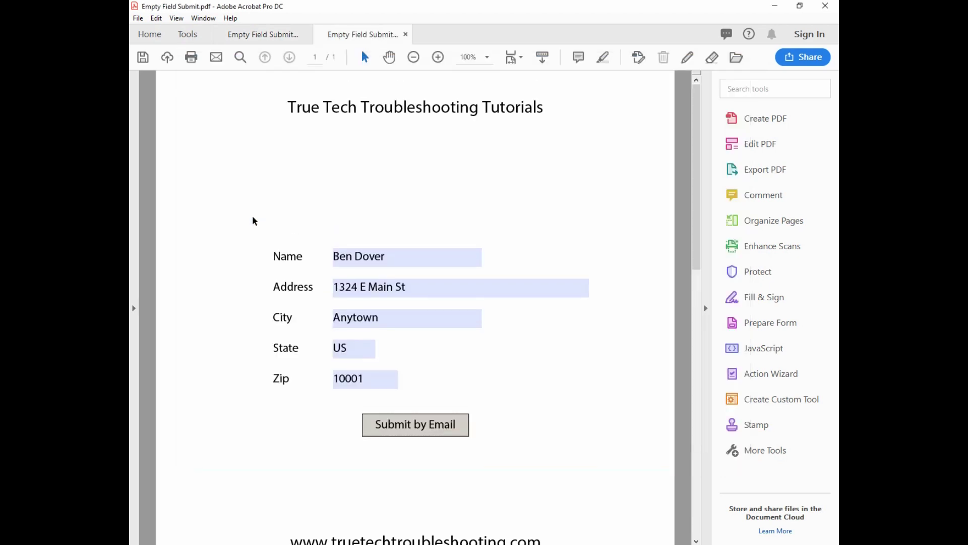
scroll(698, 209, "down", 4)
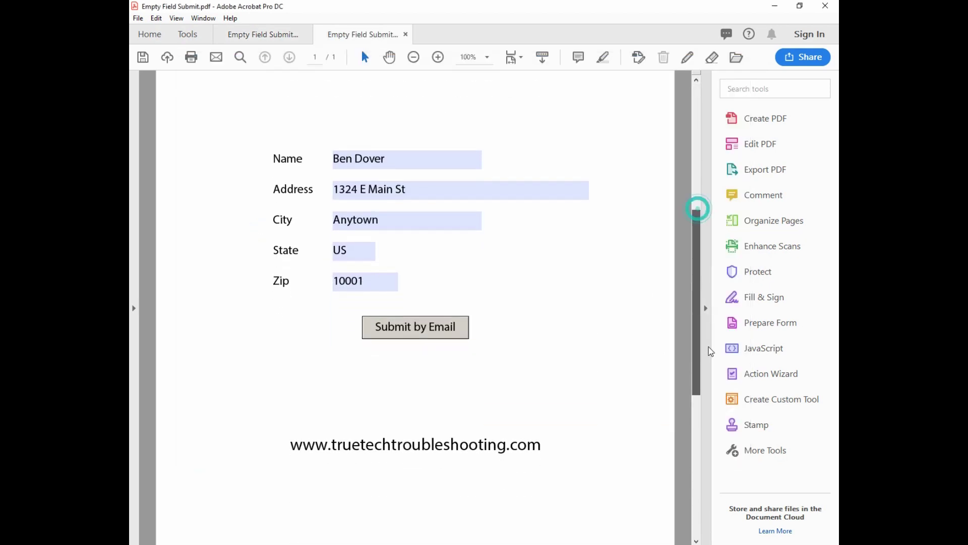
scroll(712, 281, "up", 2)
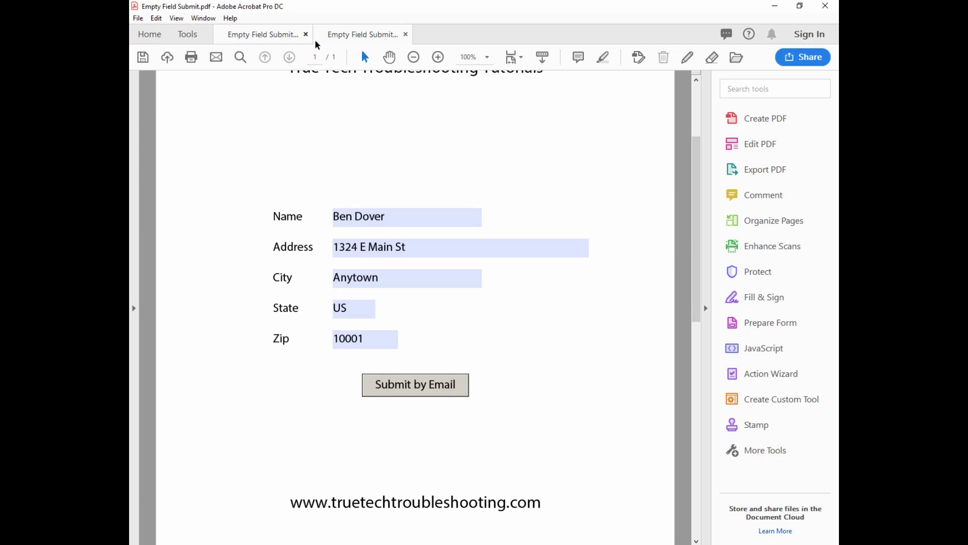
Compare the emailed copy with the original form by switching between the two Empty Field Submit tabs
left_click(281, 33)
left_click(327, 35)
left_click(274, 34)
left_click(360, 37)
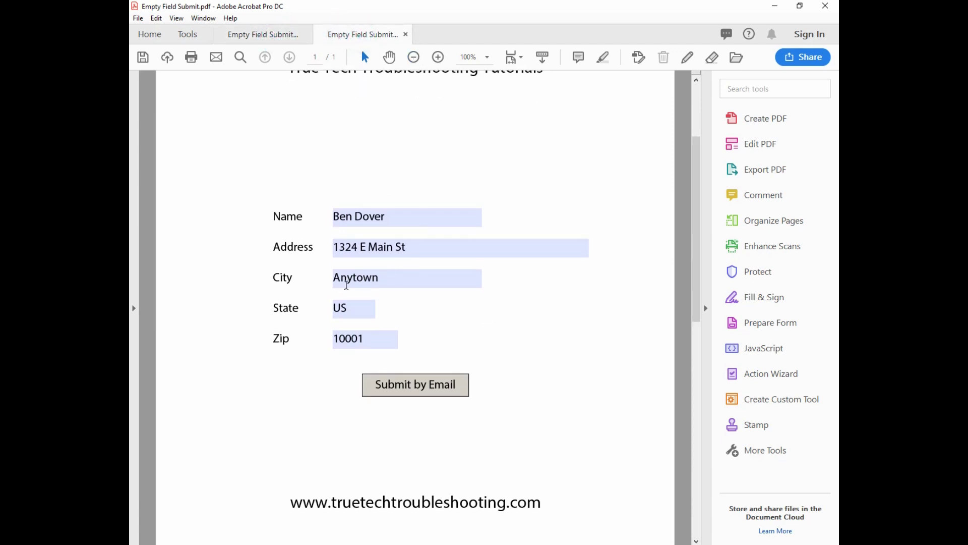
left_click(252, 35)
left_click(389, 237)
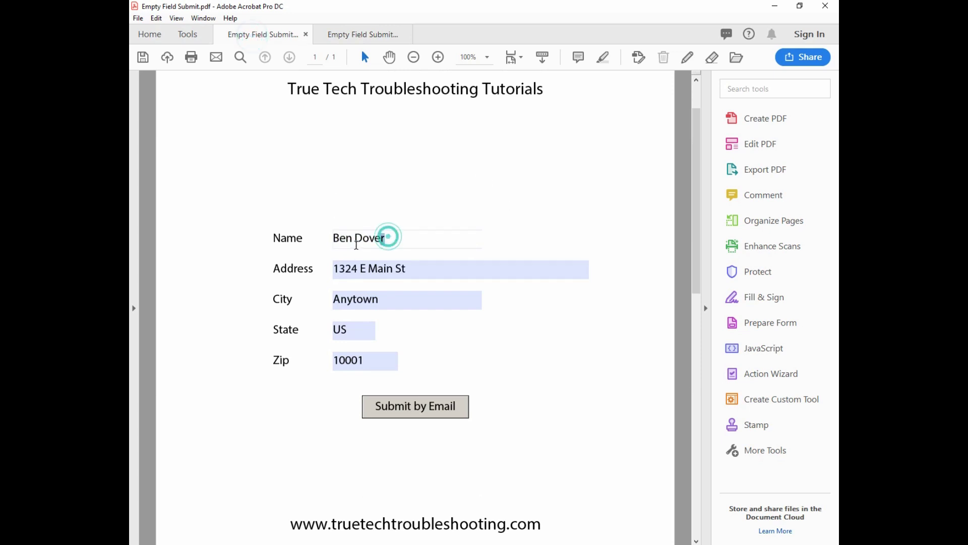
left_click(368, 33)
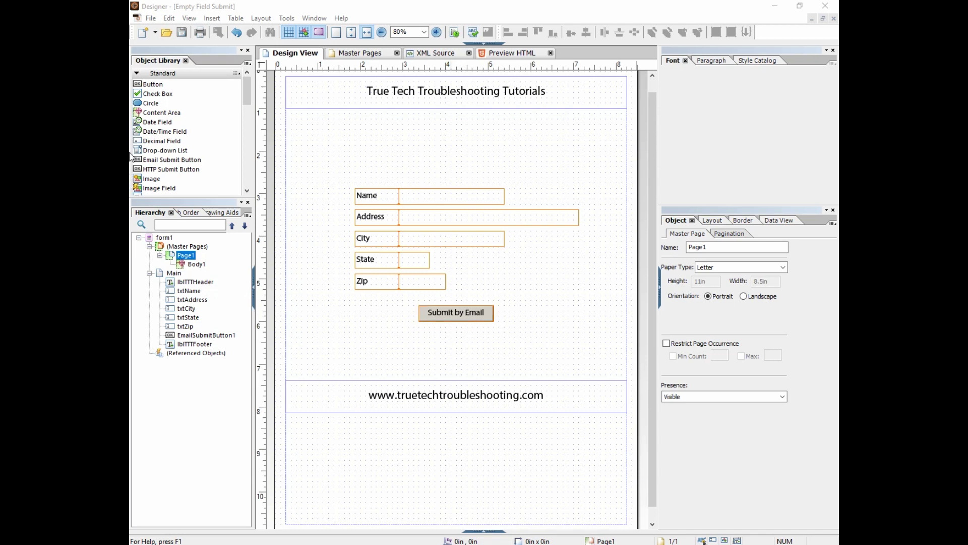
Return to the received Test Email in Outlook and highlight its body message line
key("alt+Tab")
left_click_drag(446, 273, 193, 245)
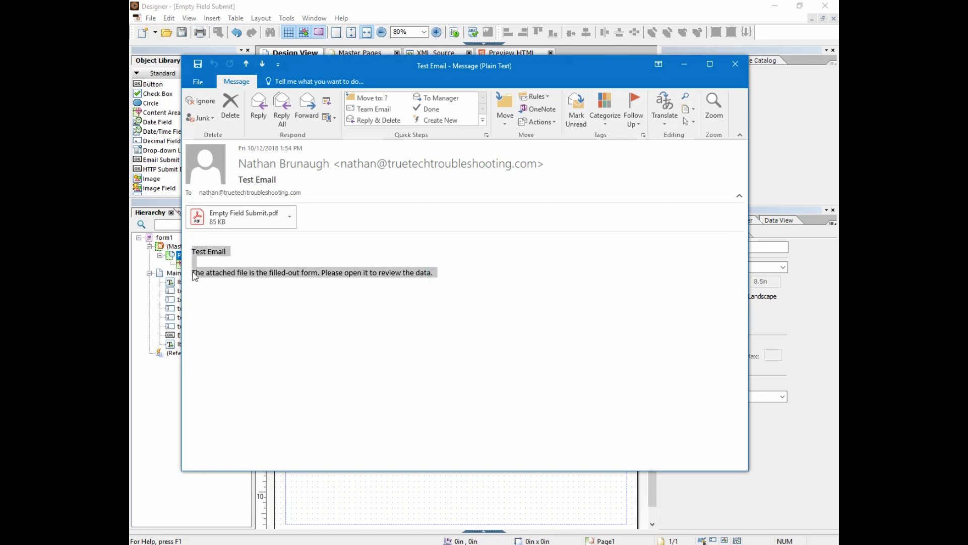
left_click(319, 275)
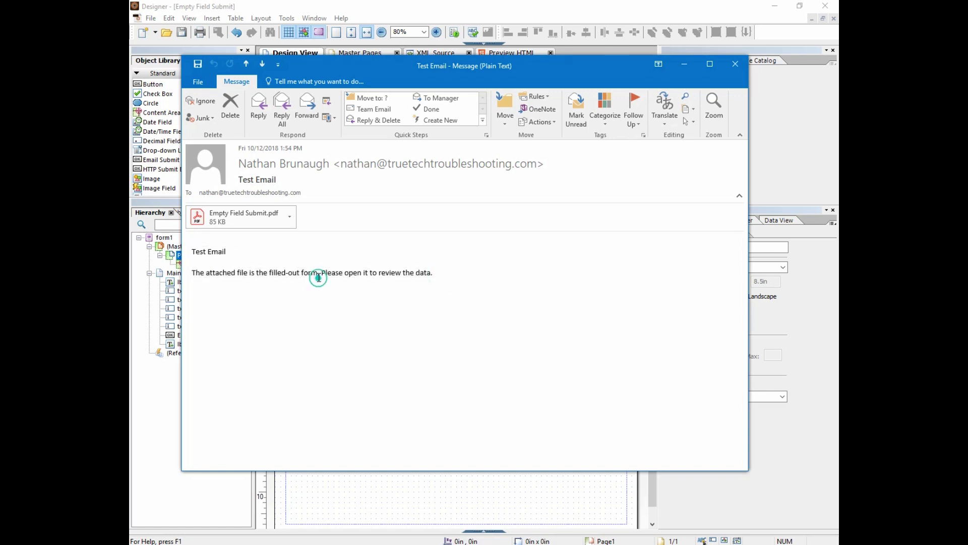
left_click_drag(437, 274, 185, 272)
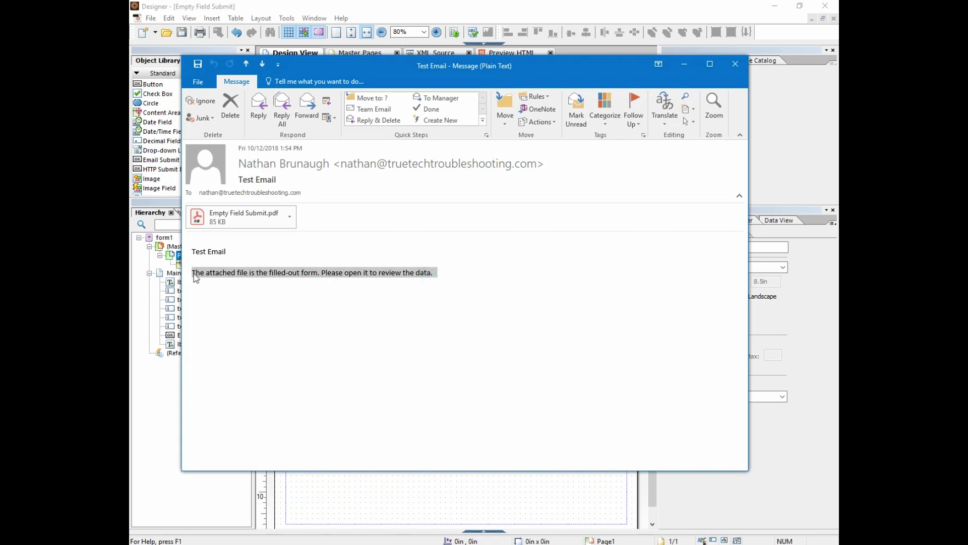
Close the received message, delete the email submit button, and place a plain Button in its spot
left_click(738, 64)
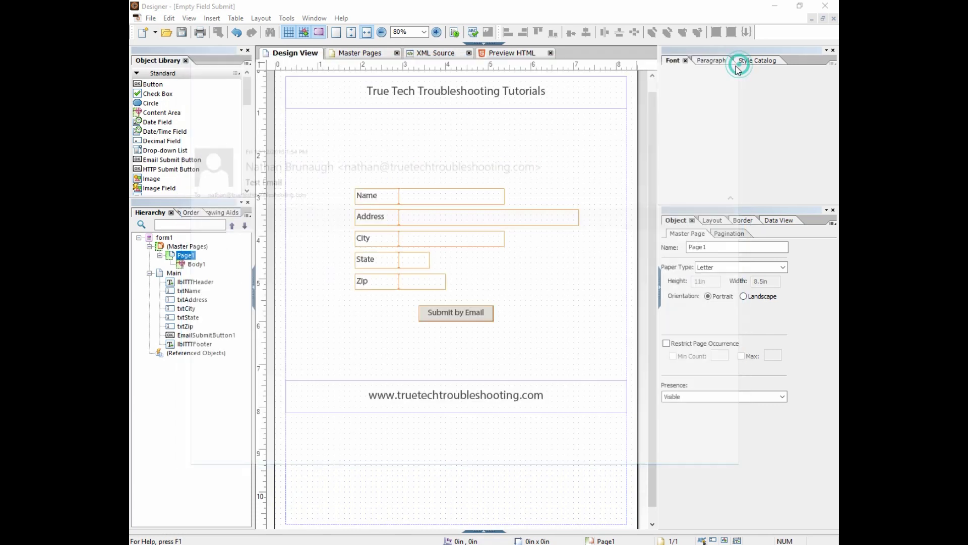
left_click(459, 313)
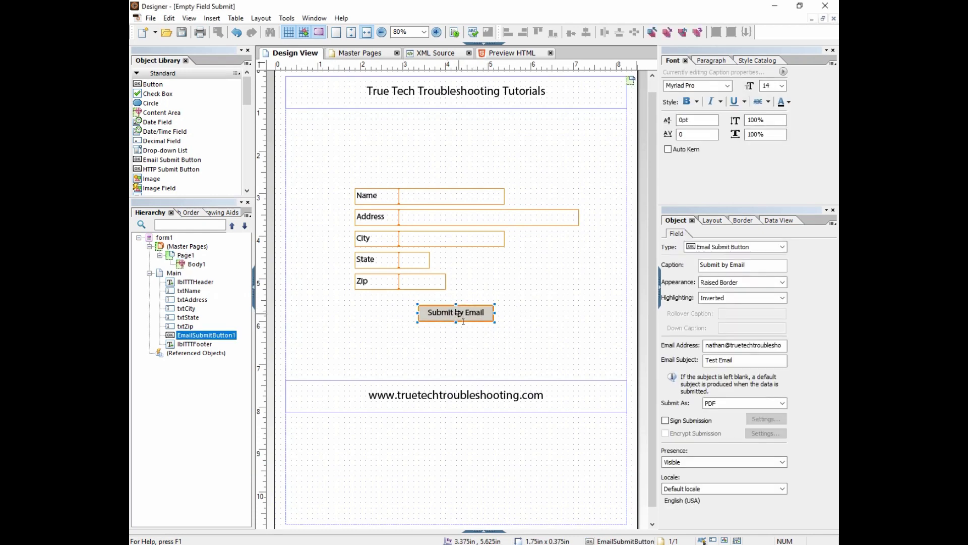
key("Delete")
left_click_drag(153, 85, 477, 313)
Caption the new button 'Submit by Email' with a 14 pt font
left_click(712, 263)
type("Submit by Email")
left_click(522, 314)
left_click(782, 86)
left_click(765, 138)
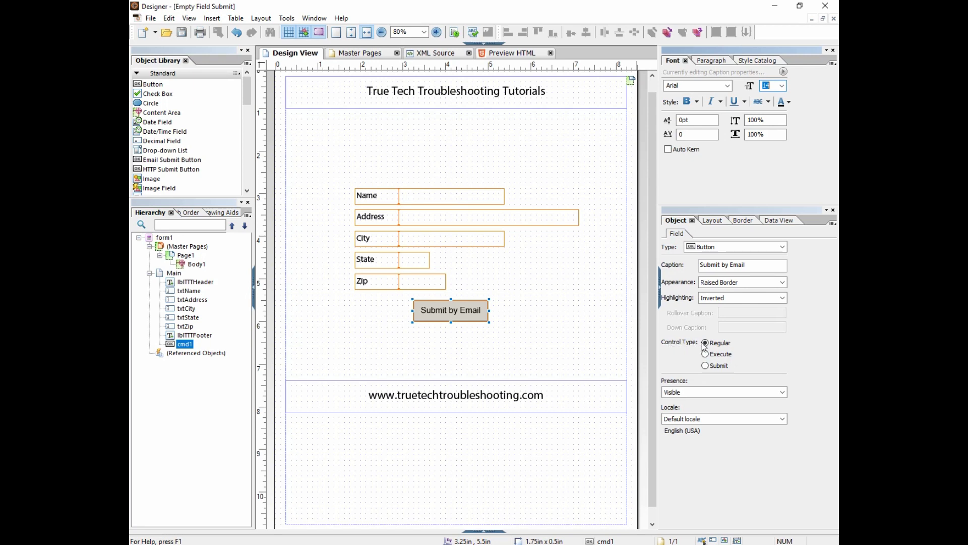
Set the button's Control Type to Submit and open its Submit settings
left_click(705, 367)
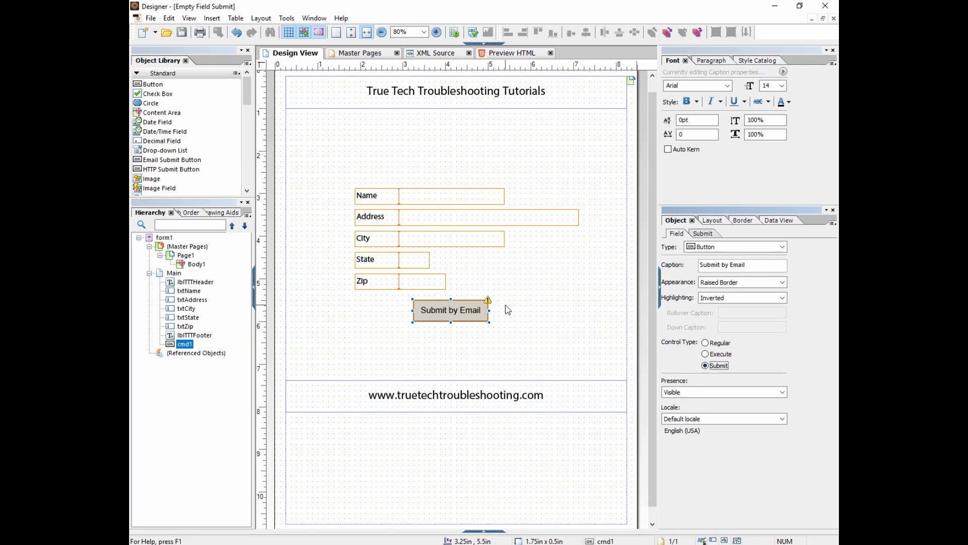
mouse_move(488, 302)
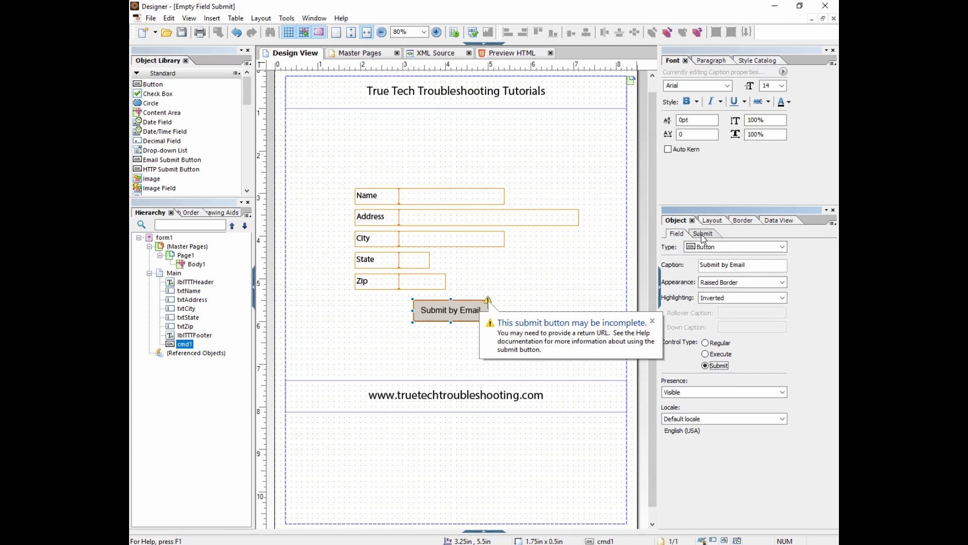
left_click(699, 235)
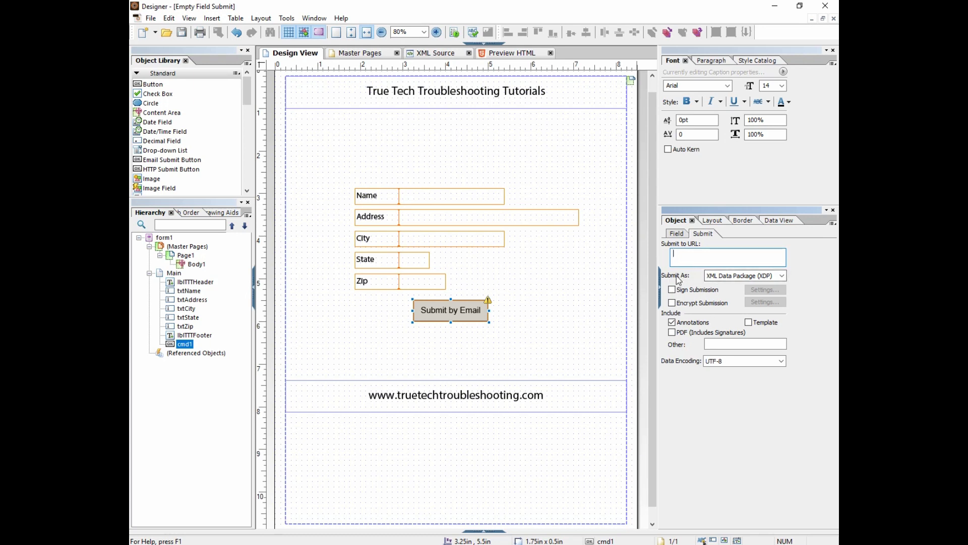
Set Submit As to PDF and paste the recipient's e-mail address as the submit URL
left_click(781, 276)
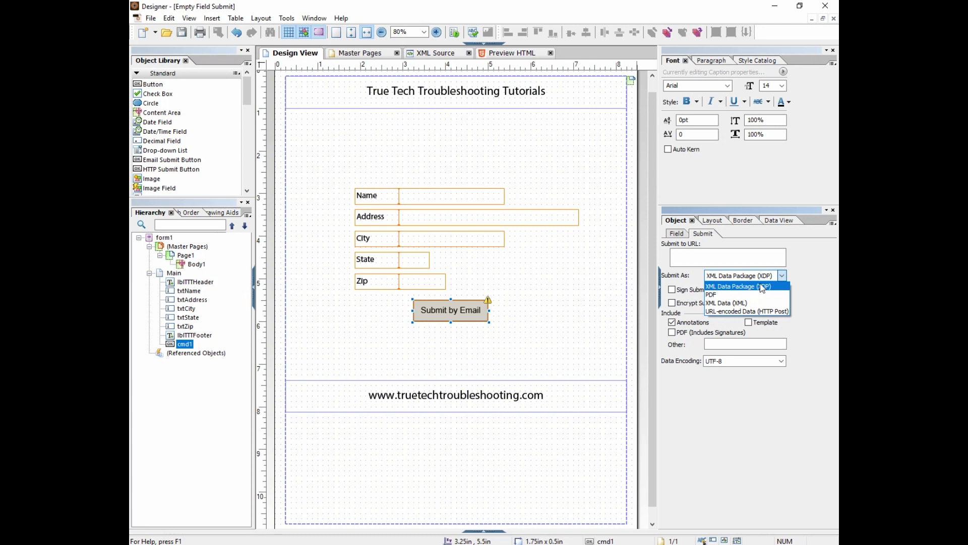
left_click(724, 295)
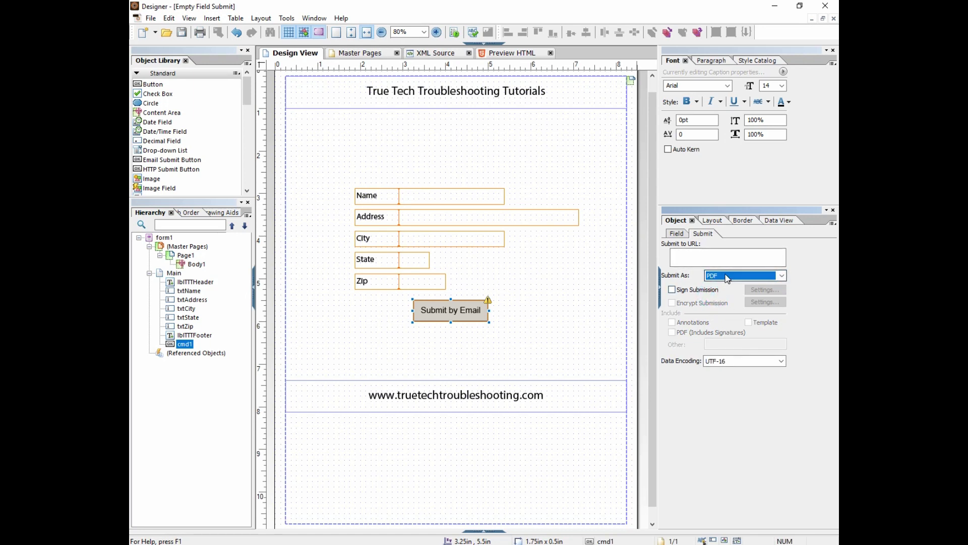
left_click(686, 257)
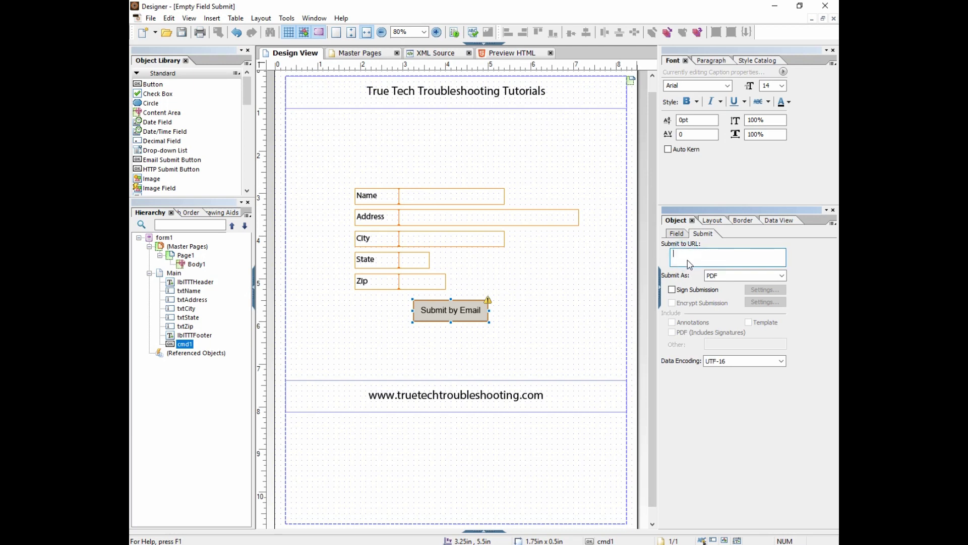
key("ctrl+v")
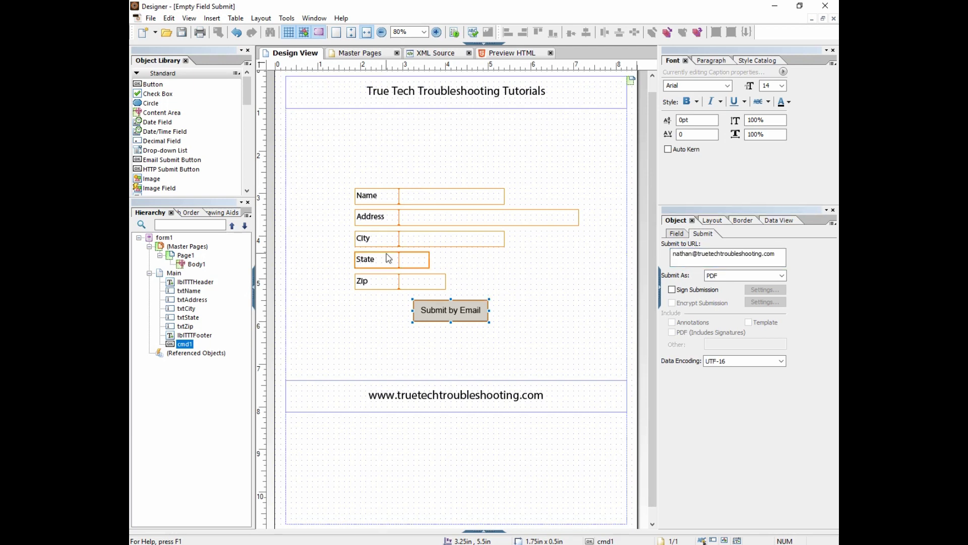
Show the button's preSubmit event in the Script Editor
left_click(489, 47)
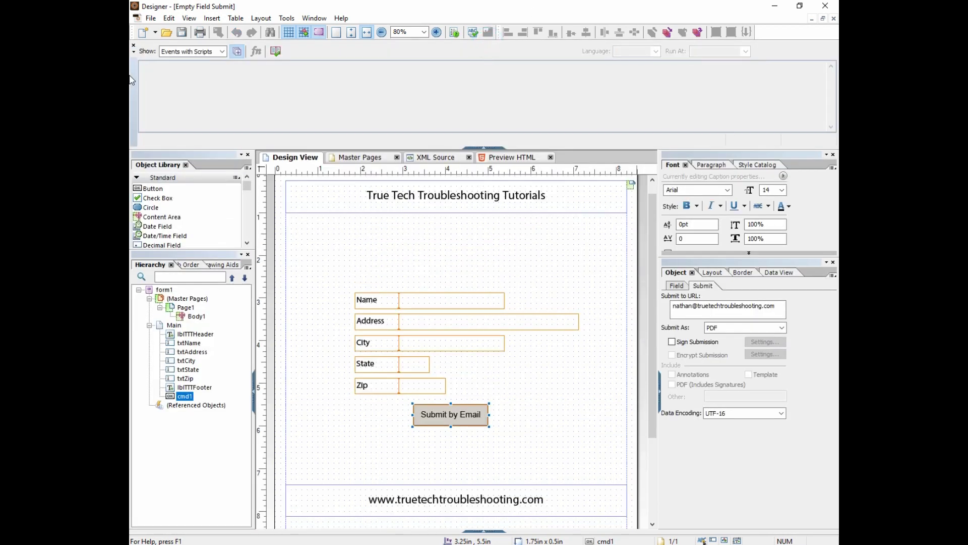
left_click(208, 51)
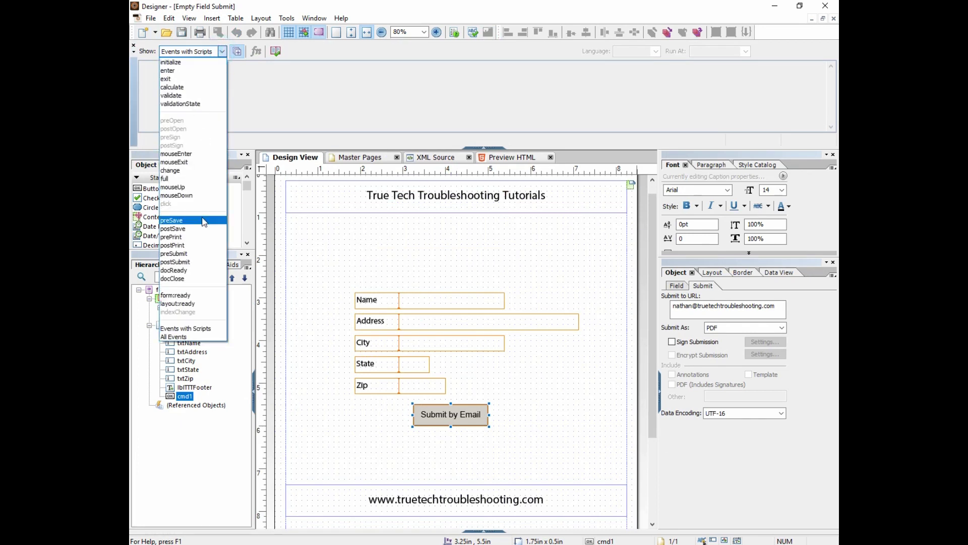
left_click(196, 254)
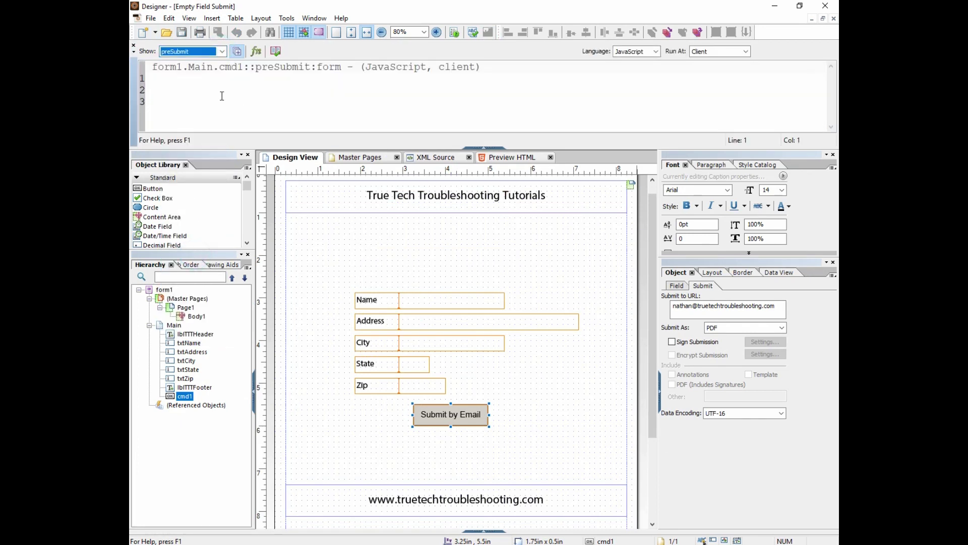
On the second script line, type this.resolveNode("#event").submit.target = "mailto:
left_click(194, 93)
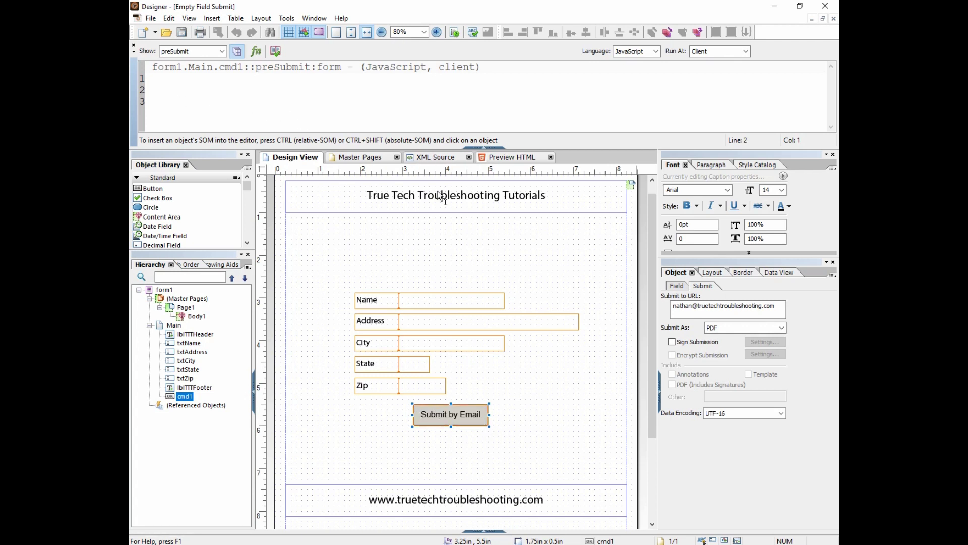
type("this.ra")
key("BackSpace")
type("esov")
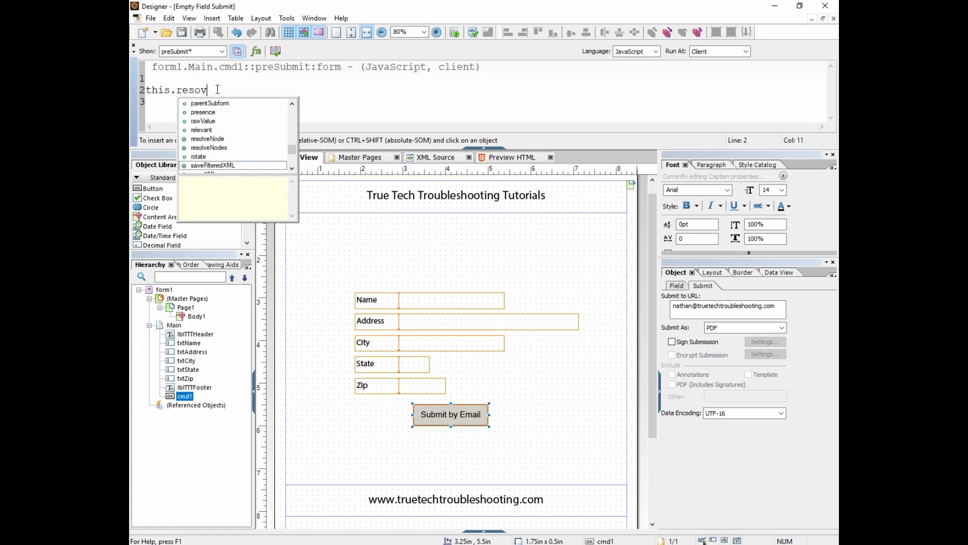
key("BackSpace")
type("lv")
key("Return")
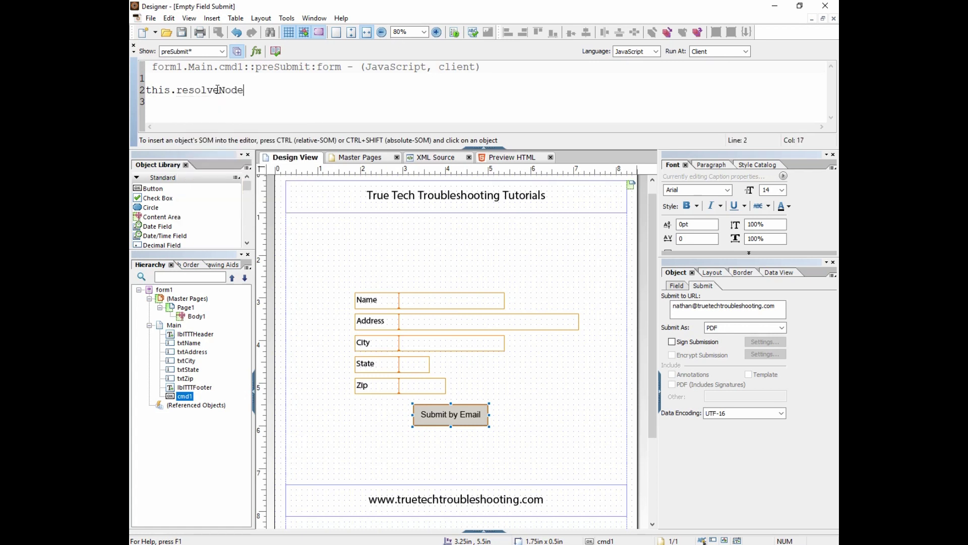
type("(\"#event\").su")
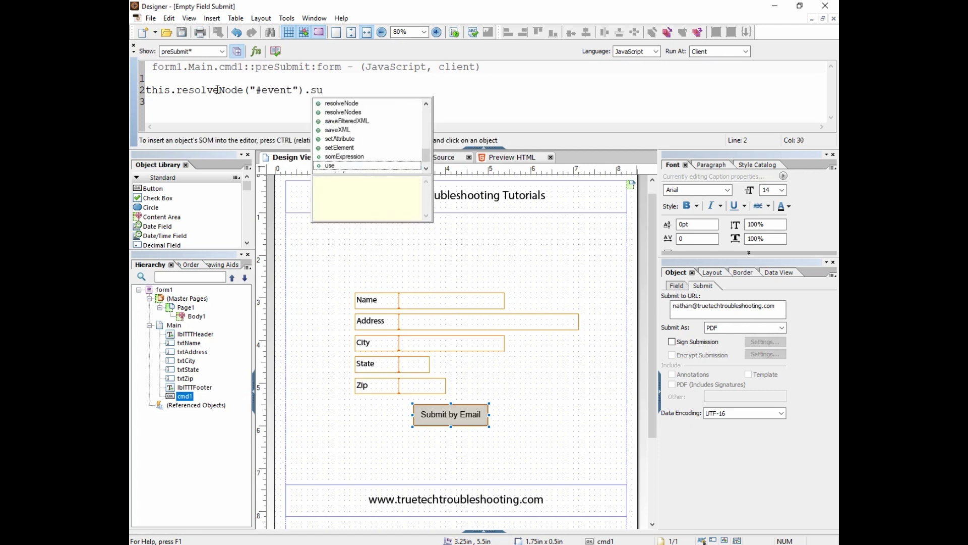
type("bmit.target")
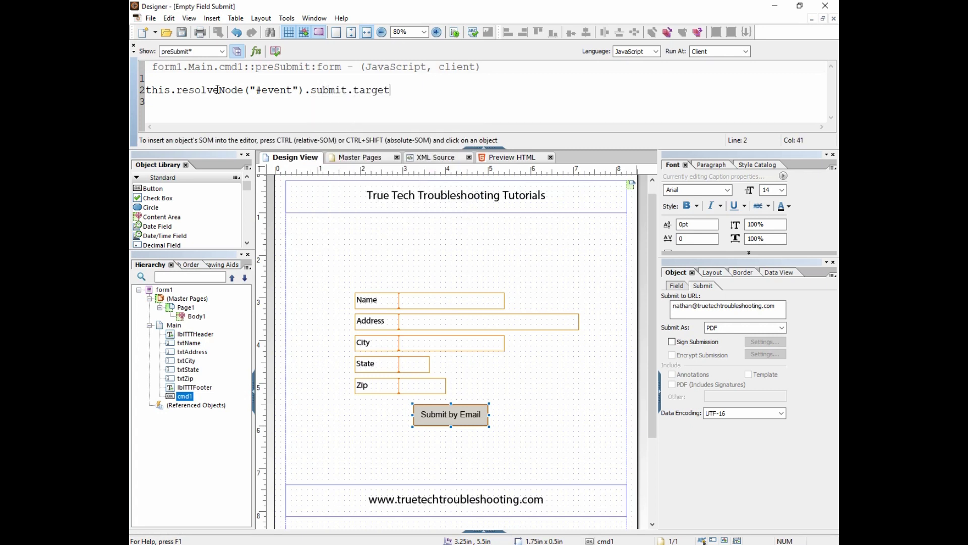
type(" = \"mailto:")
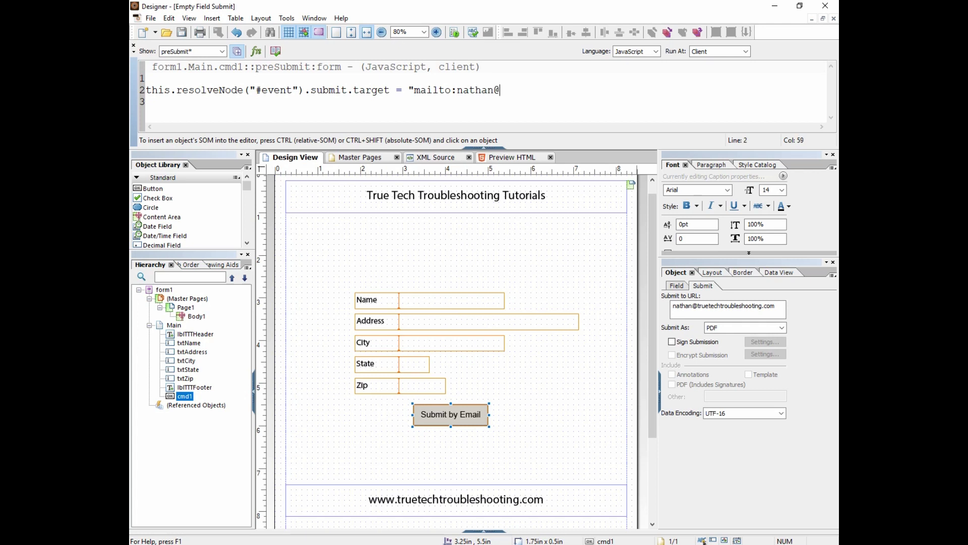
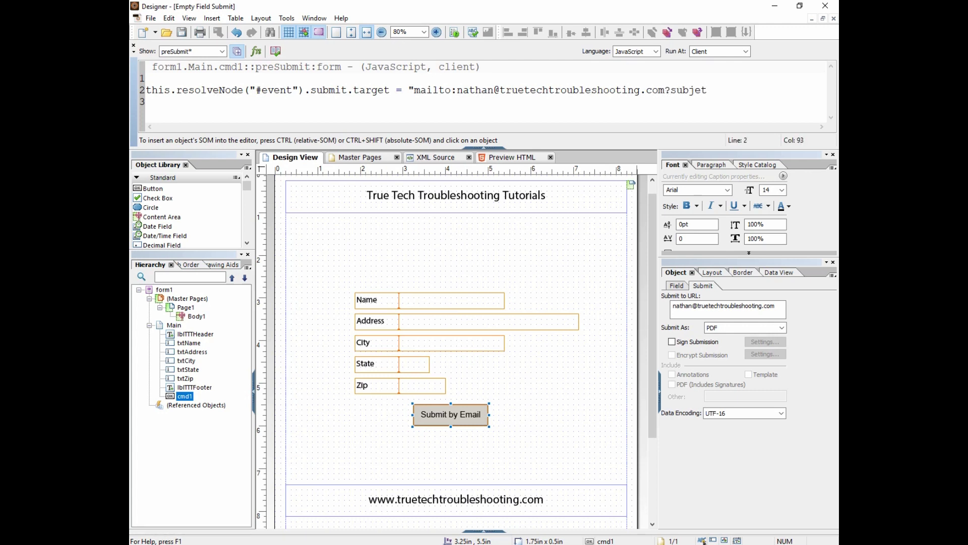
Finish the mailto string: recipient's address, ?subject=Test Email data&body=This is the body text.";
left_click_drag(416, 92, 670, 92)
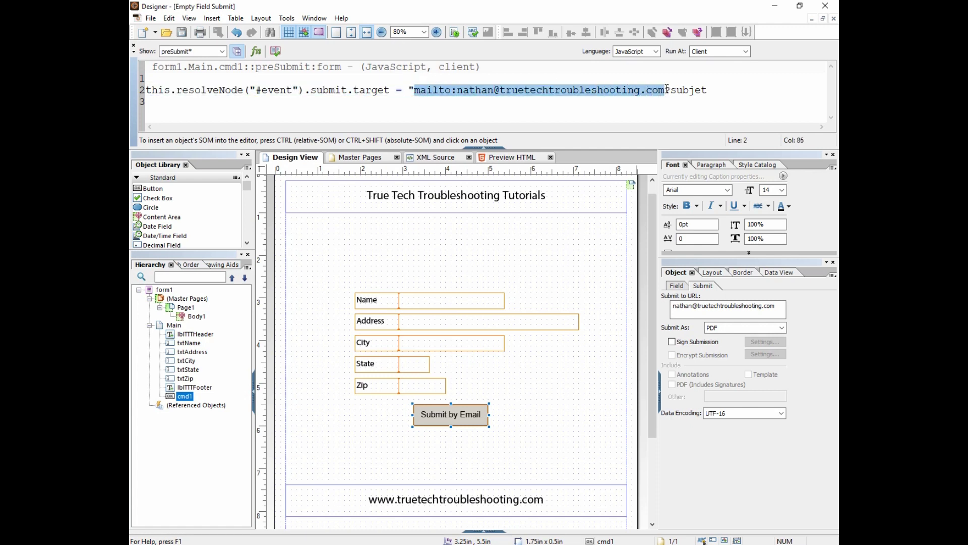
left_click(667, 90)
left_click(706, 91)
type("t")
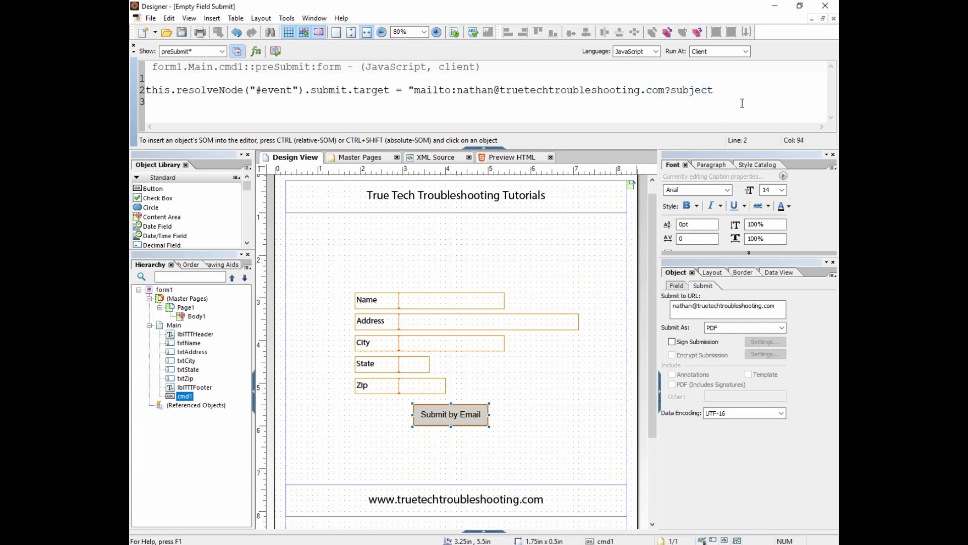
type("=Test Email data")
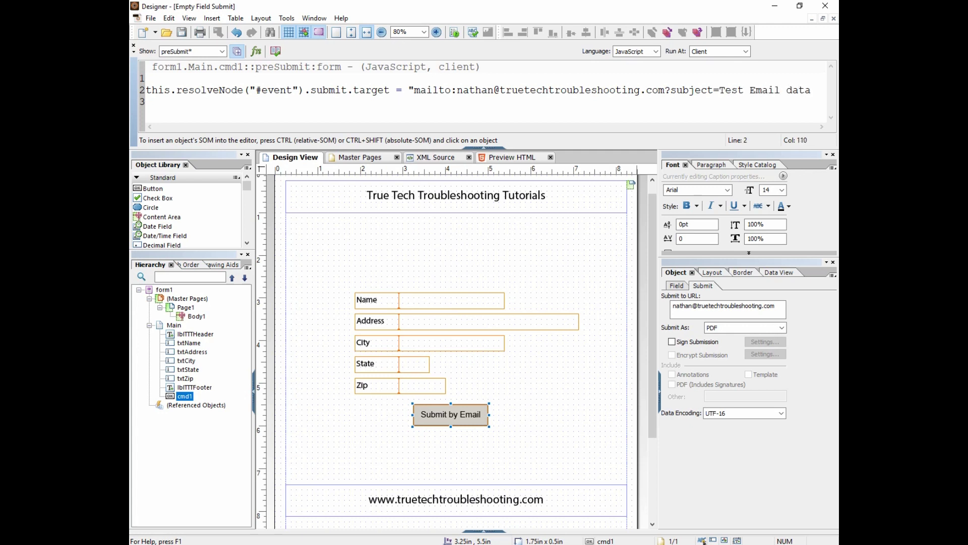
type("&body=")
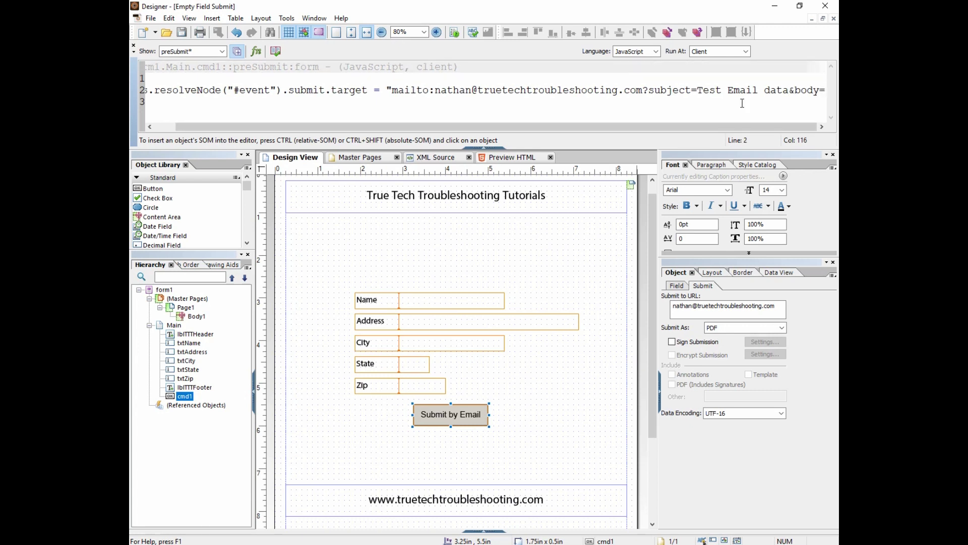
type("This is the body text")
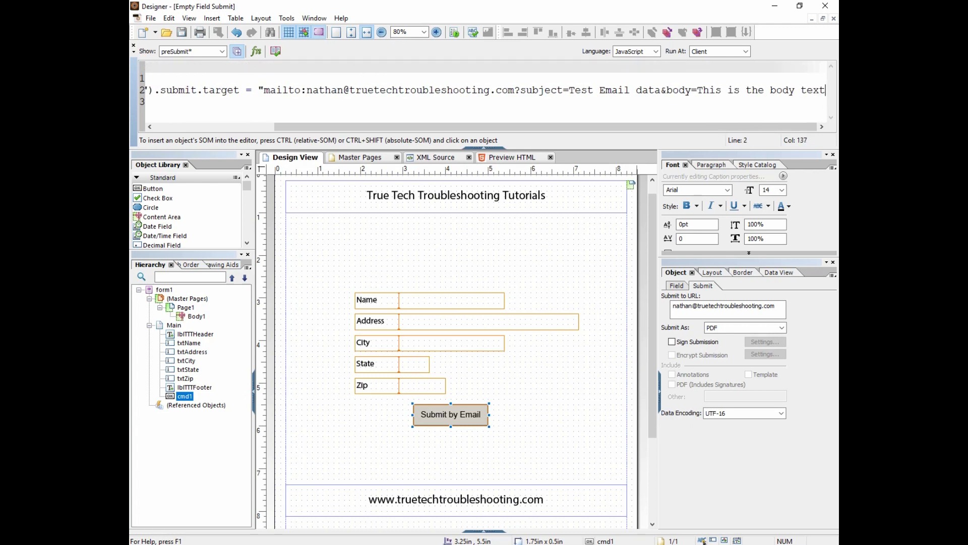
type(".\";")
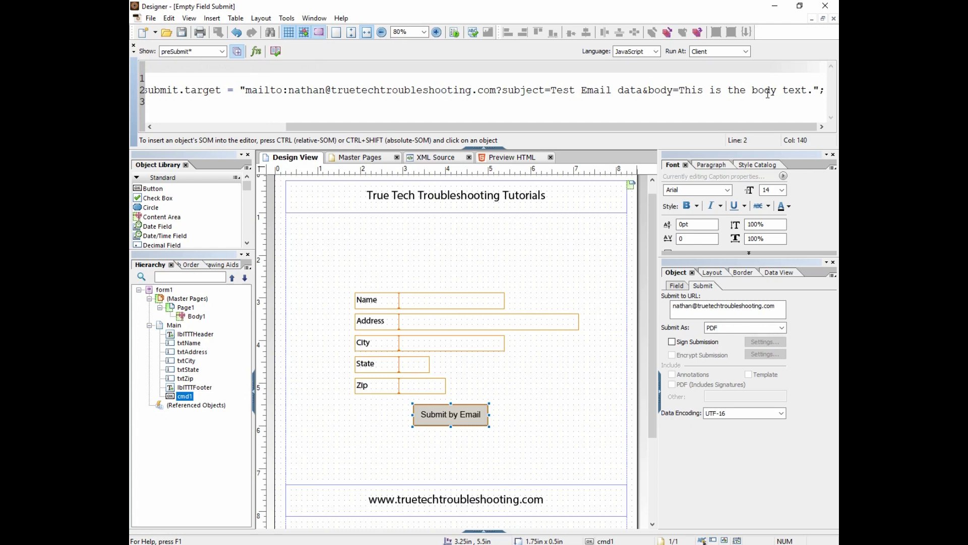
After checking the received test email, insert 'Hello World.' right after body= in the script
left_click_drag(680, 91, 813, 91)
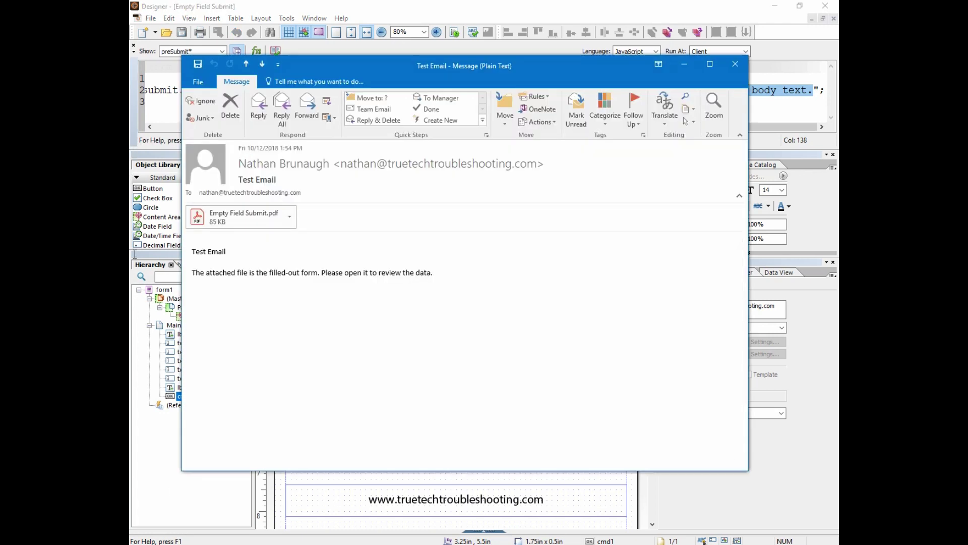
left_click_drag(434, 273, 193, 273)
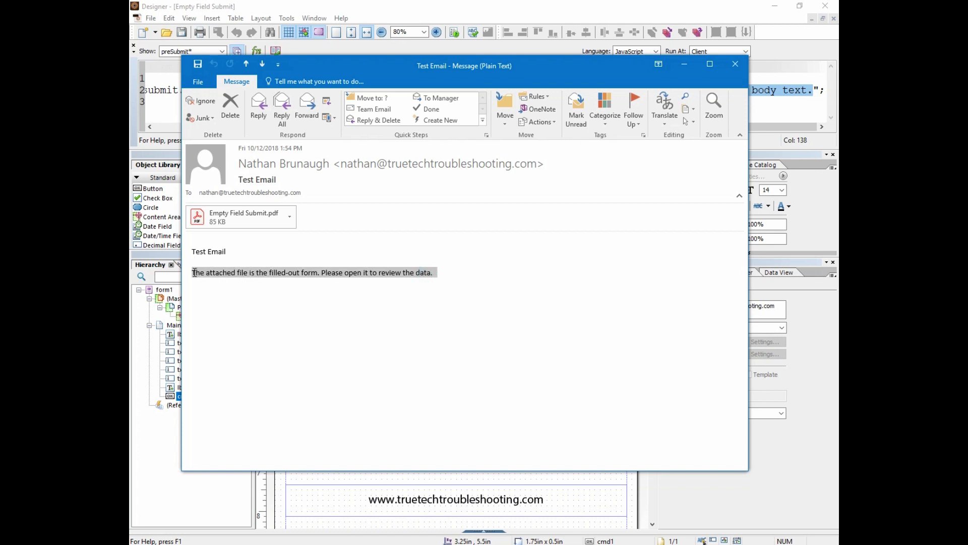
left_click(734, 66)
left_click(683, 91)
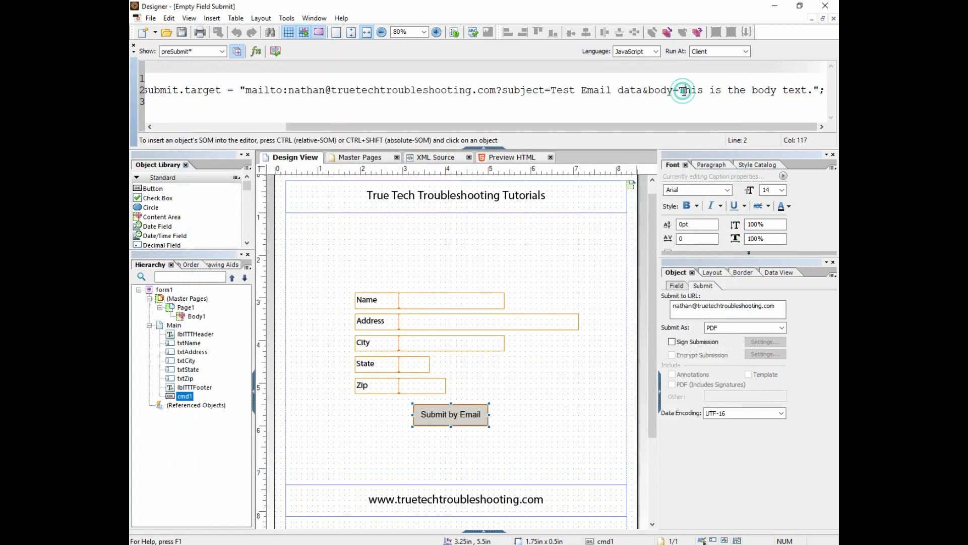
type("Hello ")
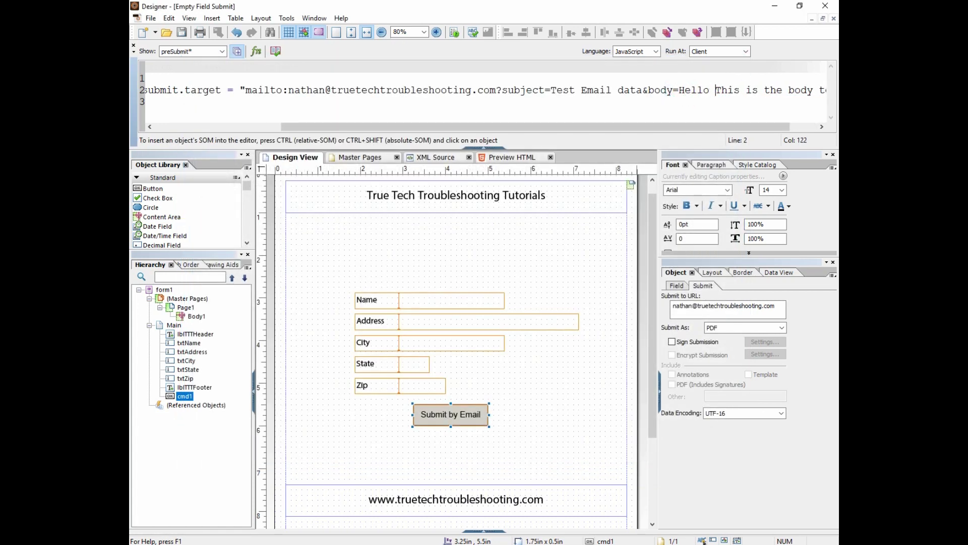
type("World.")
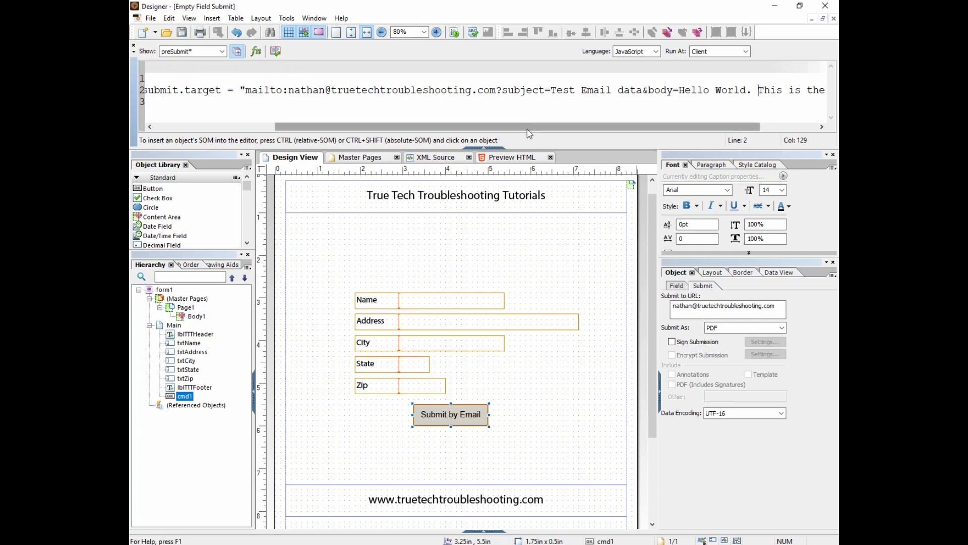
Save the form, then fill its Name, Address, City, State and Zip fields with test values
left_click(498, 148)
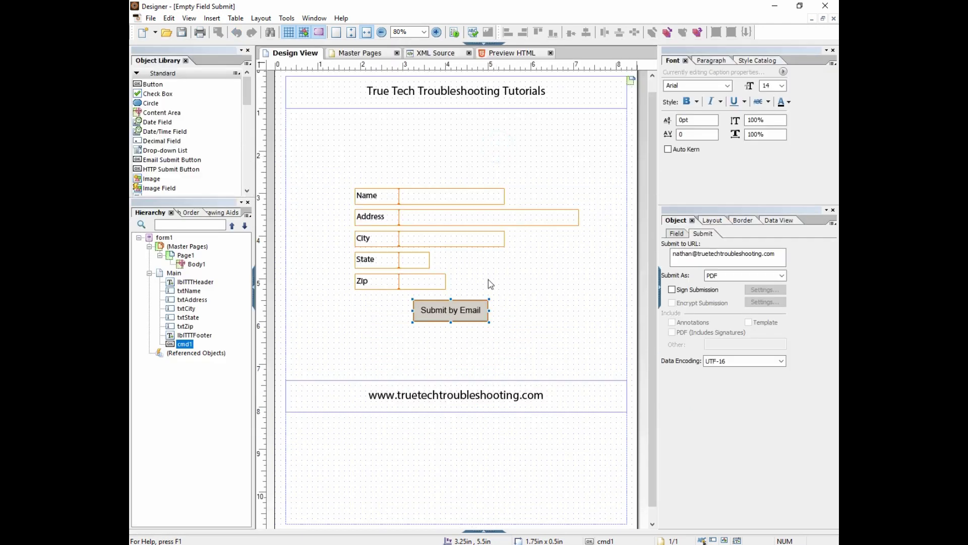
left_click(182, 33)
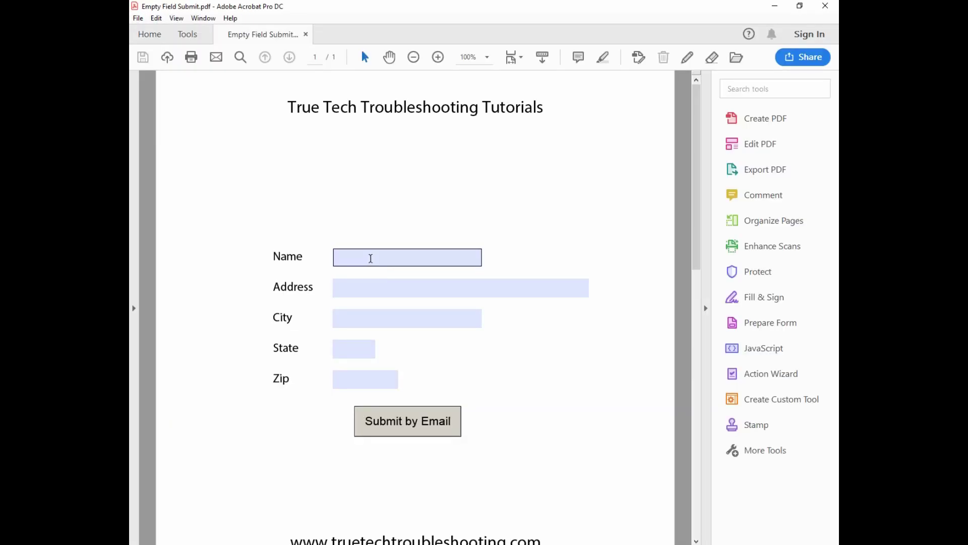
left_click(371, 258)
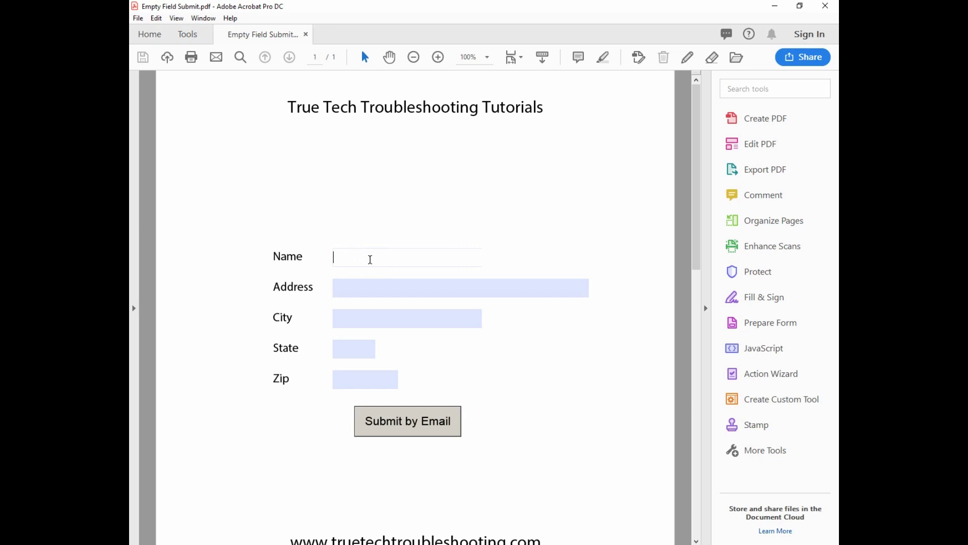
type("tea")
left_click(366, 284)
type("asdf")
left_click(352, 320)
type("adsf")
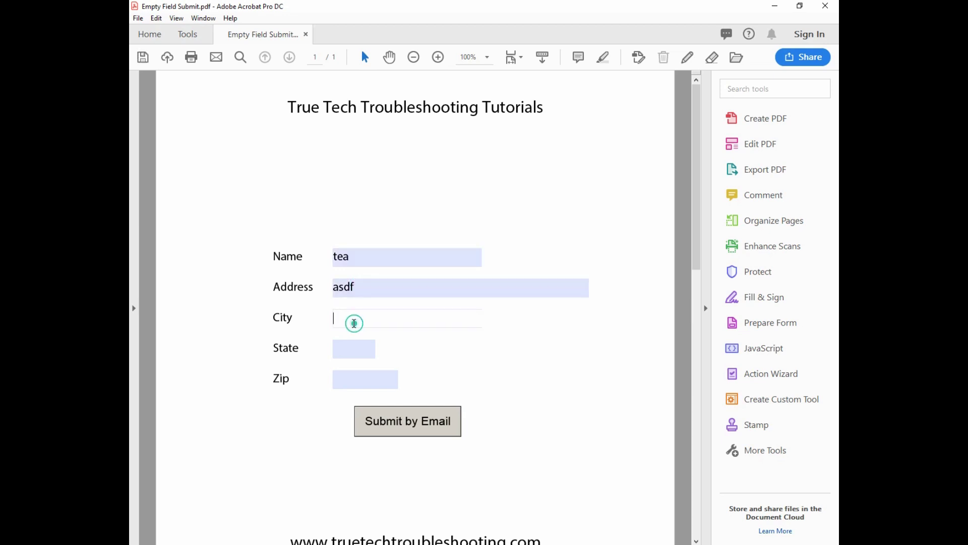
left_click(346, 348)
type("23")
left_click(350, 378)
type("23444")
Submit by Email, confirm the Test Email data message's Hello World body, and close it unsent
left_click(396, 424)
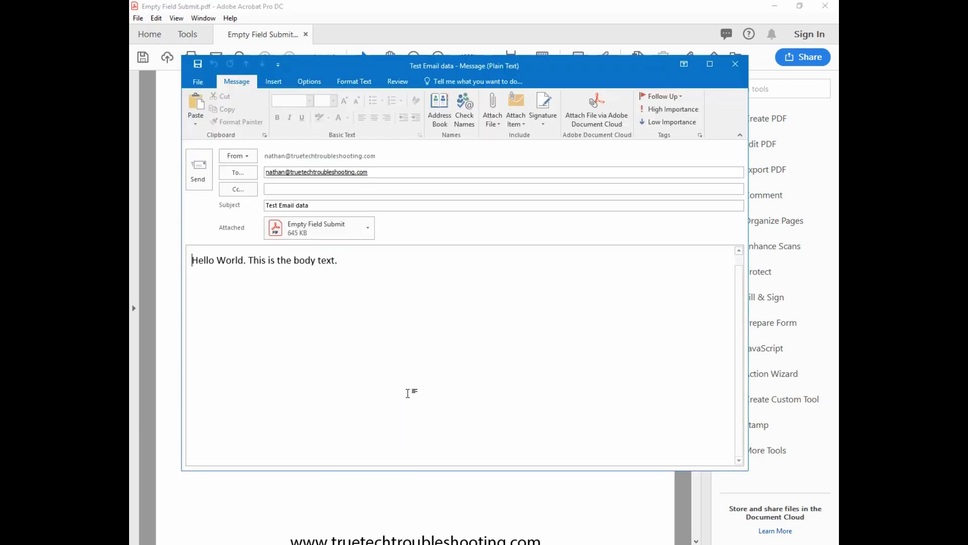
left_click_drag(338, 260, 191, 260)
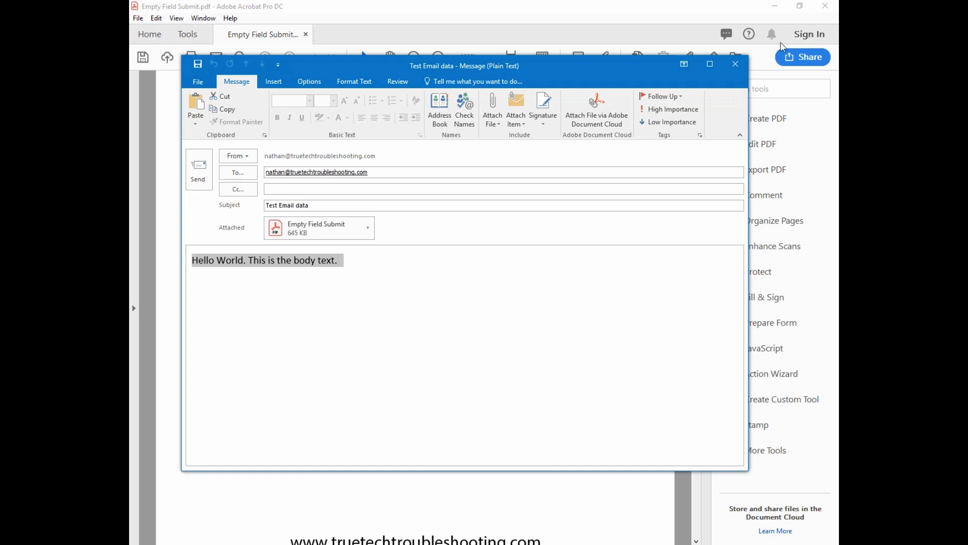
left_click(736, 65)
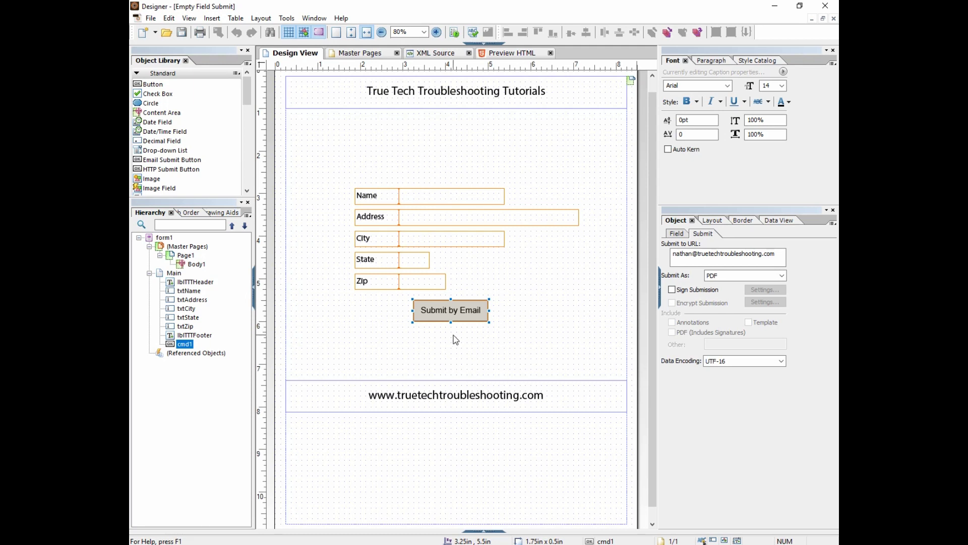
left_click(430, 311)
left_click(671, 234)
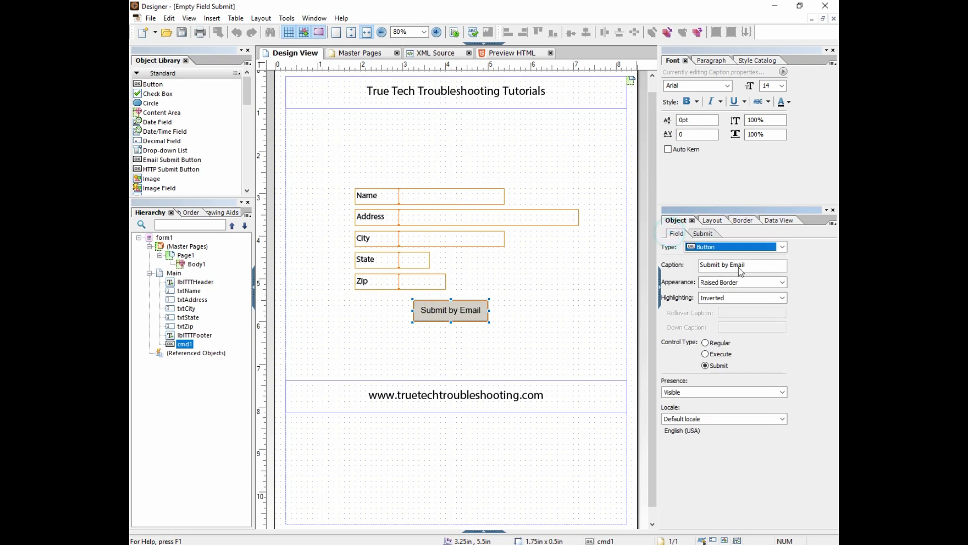
left_click(707, 392)
left_click(696, 434)
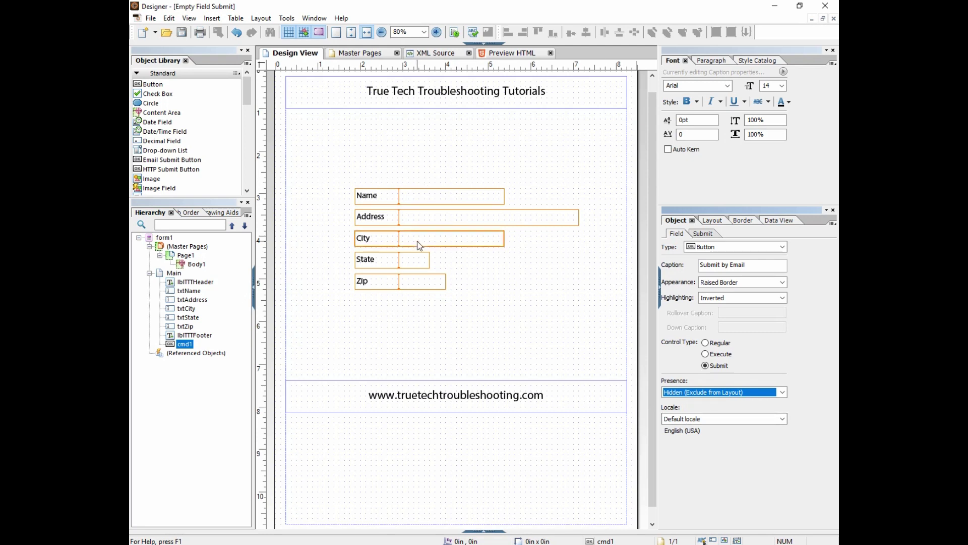
left_click(404, 195)
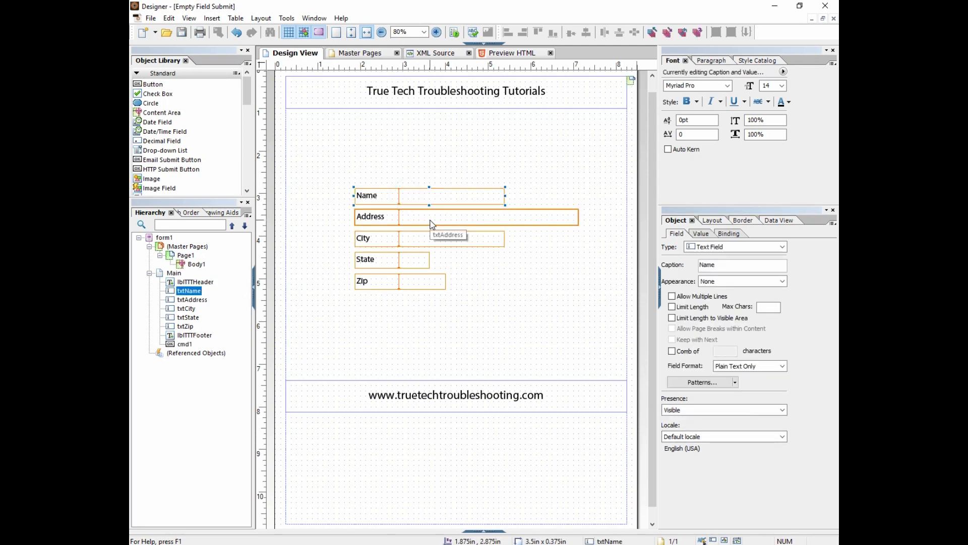
left_click(417, 213)
left_click(417, 237)
left_click(406, 261)
left_click(412, 281)
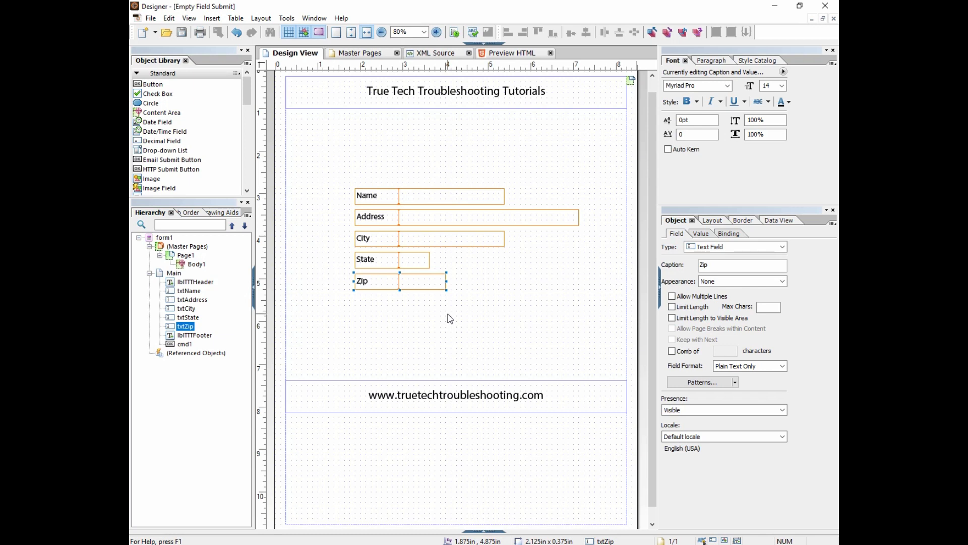
left_click(185, 344)
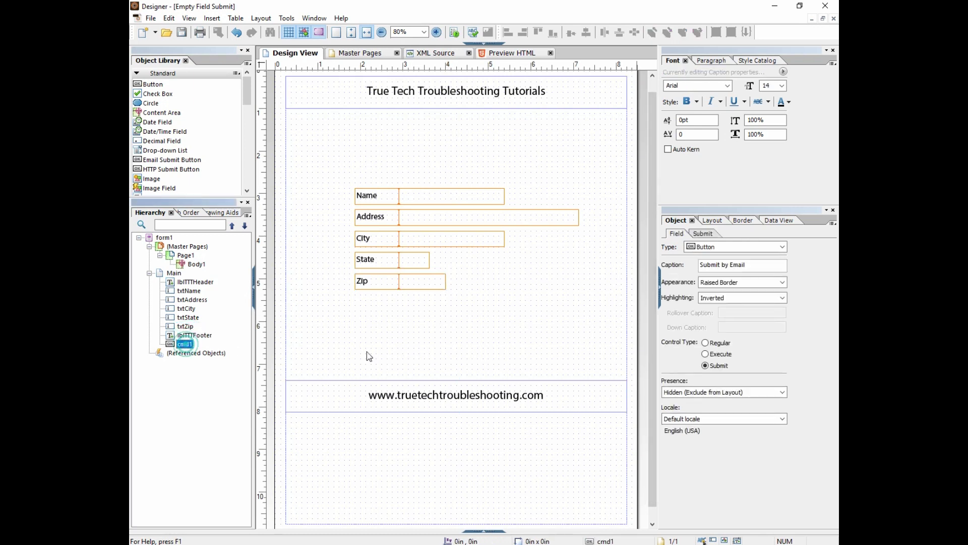
left_click(730, 392)
left_click(688, 403)
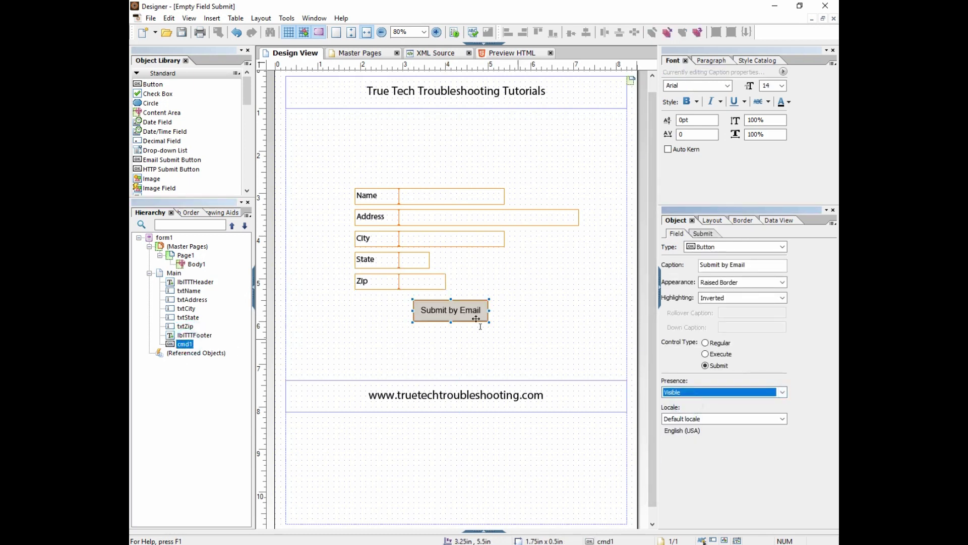
left_click(466, 315)
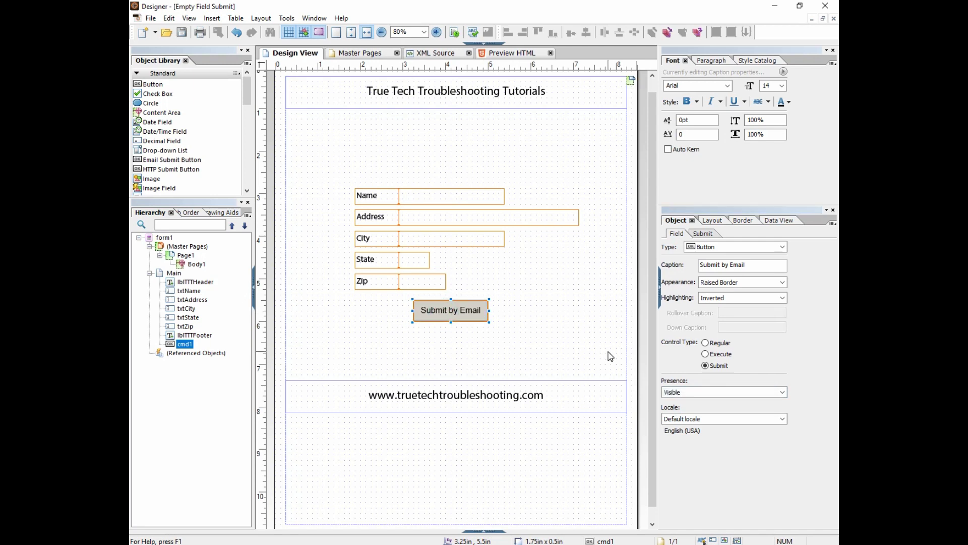